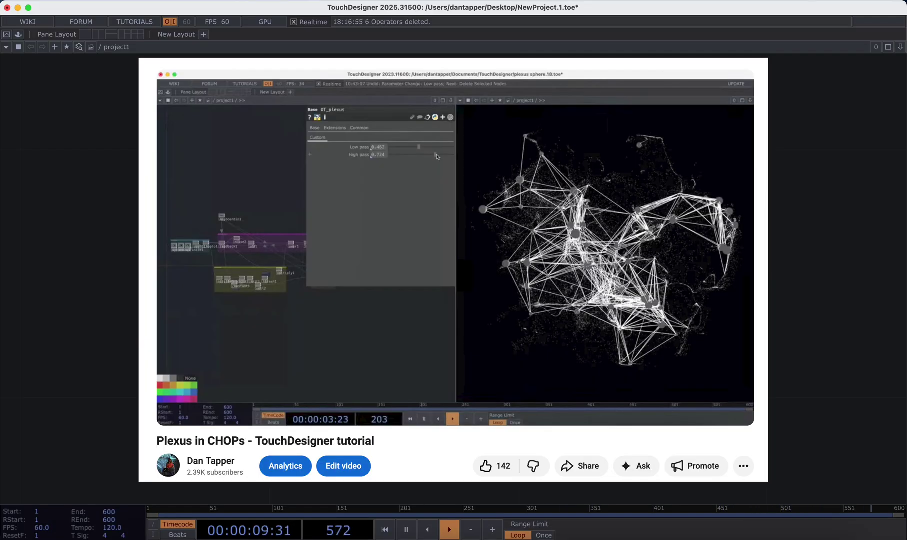
Step: Add a Point Generator POP to an empty area of the network and show its parameters
left_click_drag(549, 345, 437, 301)
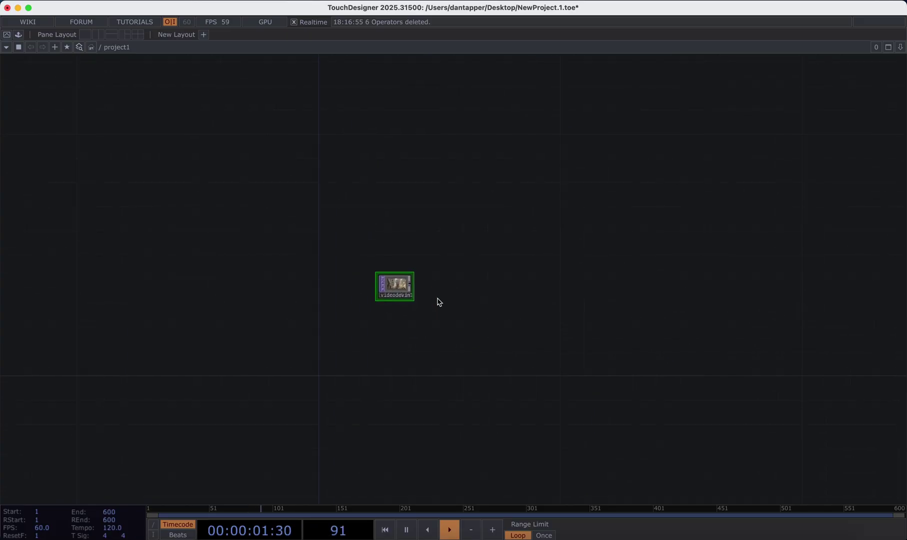
scroll(436, 310, "up", 5)
left_click_drag(495, 286, 266, 281)
scroll(267, 281, "down", 4)
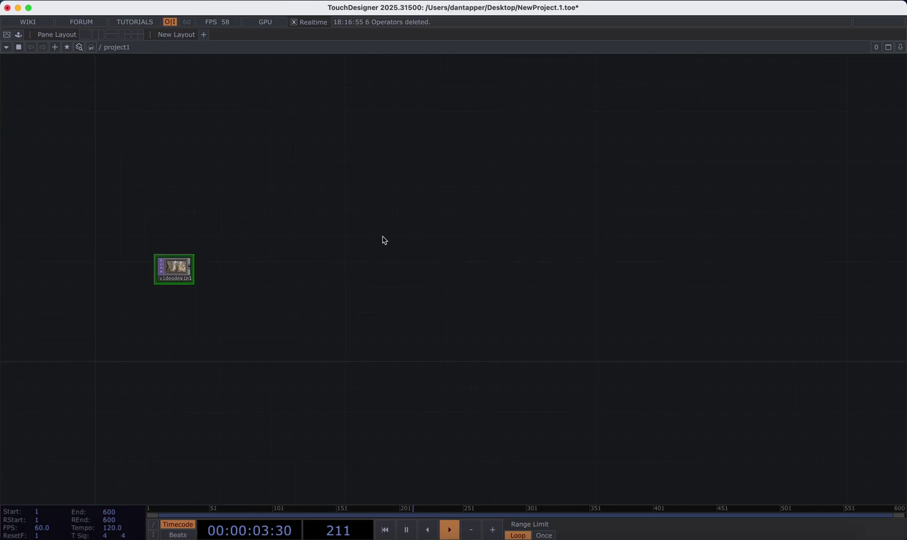
left_click_drag(383, 238, 188, 258)
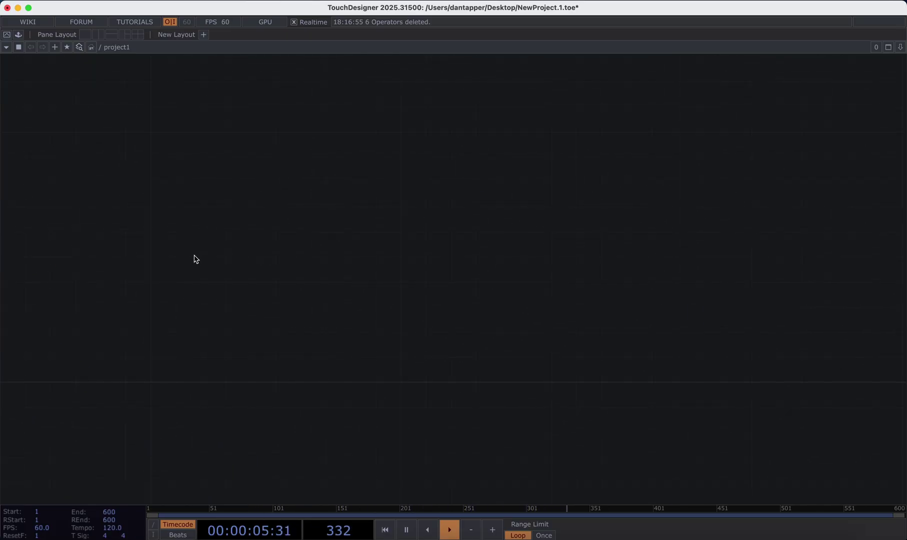
key("Tab")
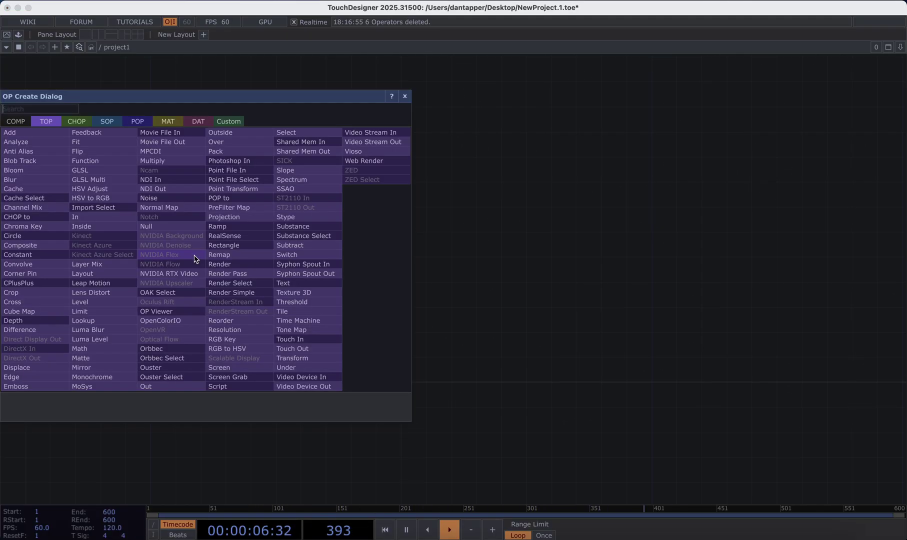
left_click(137, 121)
type("po")
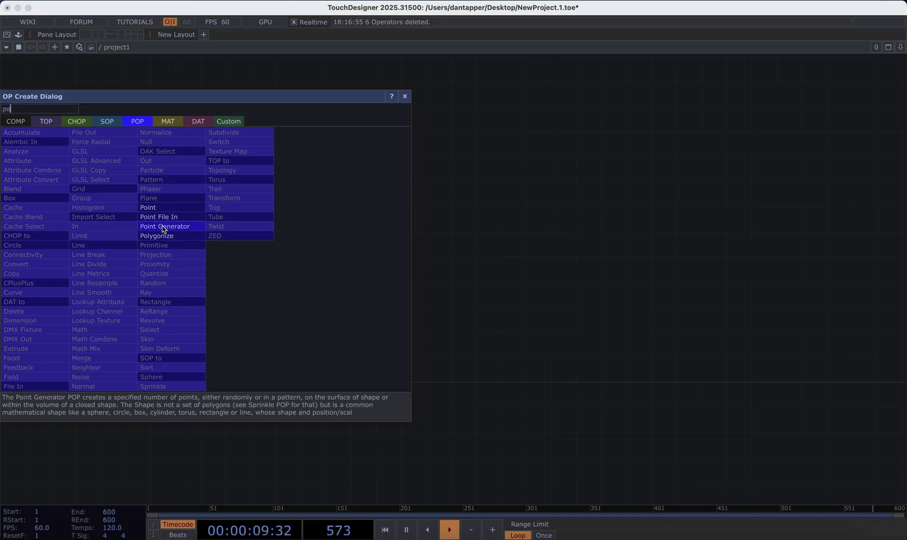
left_click(164, 226)
left_click(193, 213)
scroll(190, 215, "up", 10)
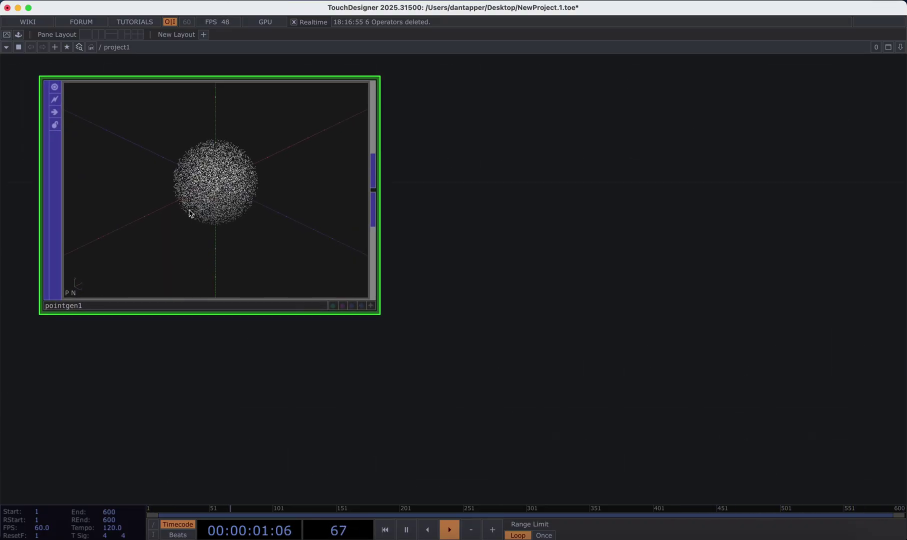
key("p")
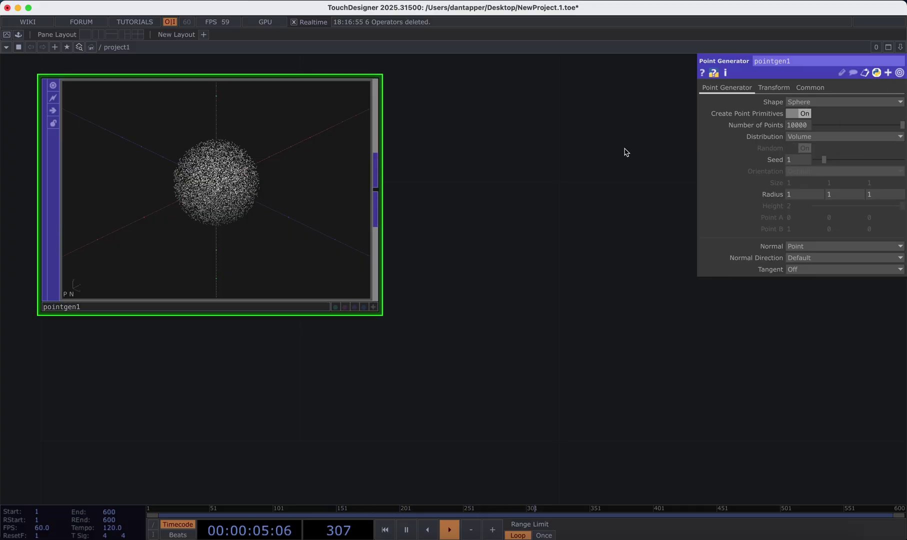
Step: Add a Noise POP fed by the Point Generator's output
scroll(626, 150, "down", 5)
left_click_drag(525, 145, 409, 170)
scroll(409, 170, "down", 3)
left_click_drag(358, 192, 510, 192)
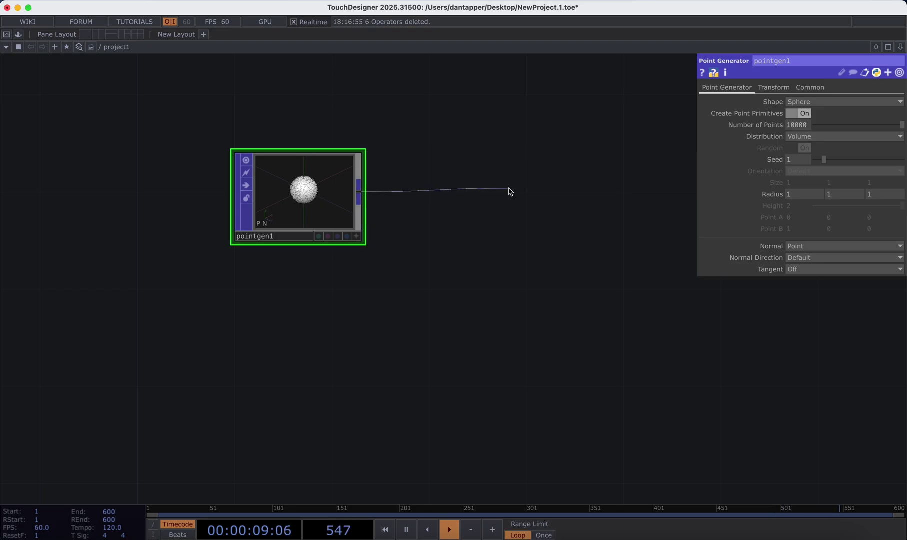
left_click(509, 192)
type("n")
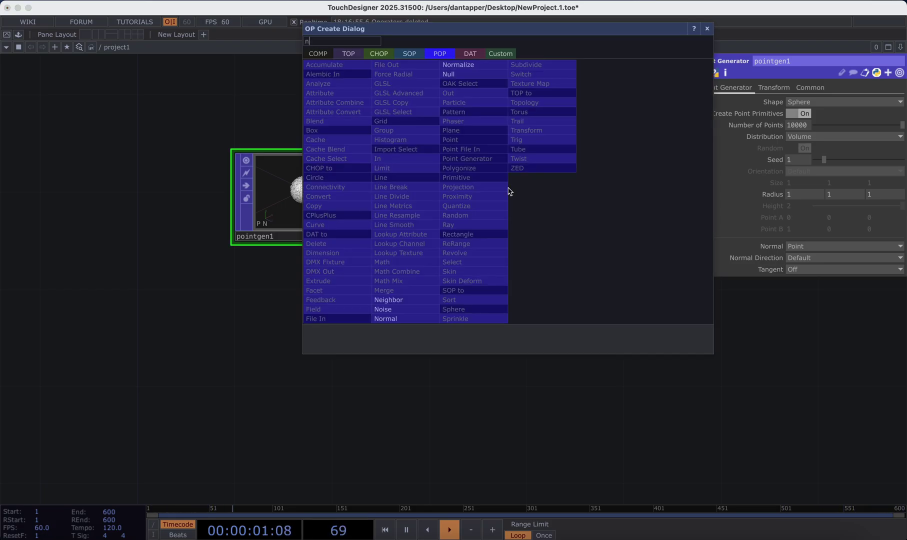
type("o")
left_click(409, 308)
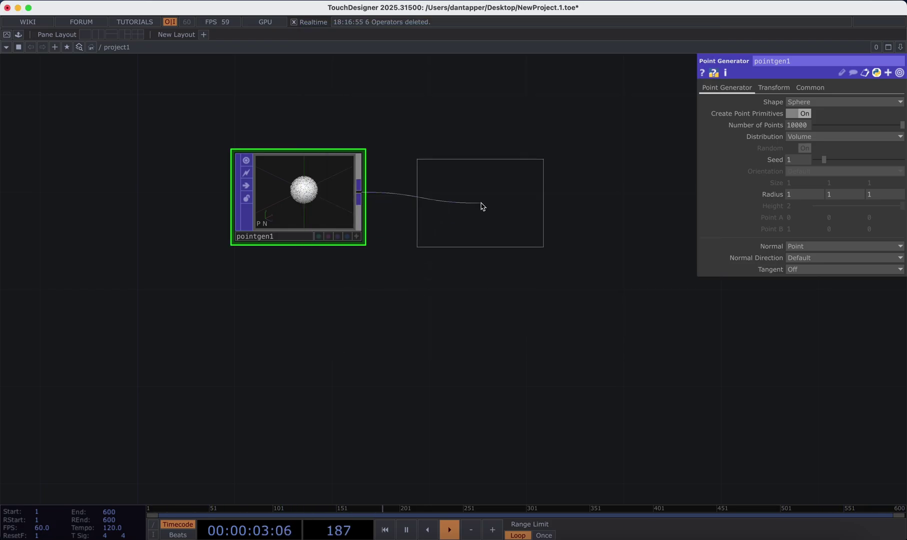
left_click(493, 203)
scroll(493, 201, "up", 5)
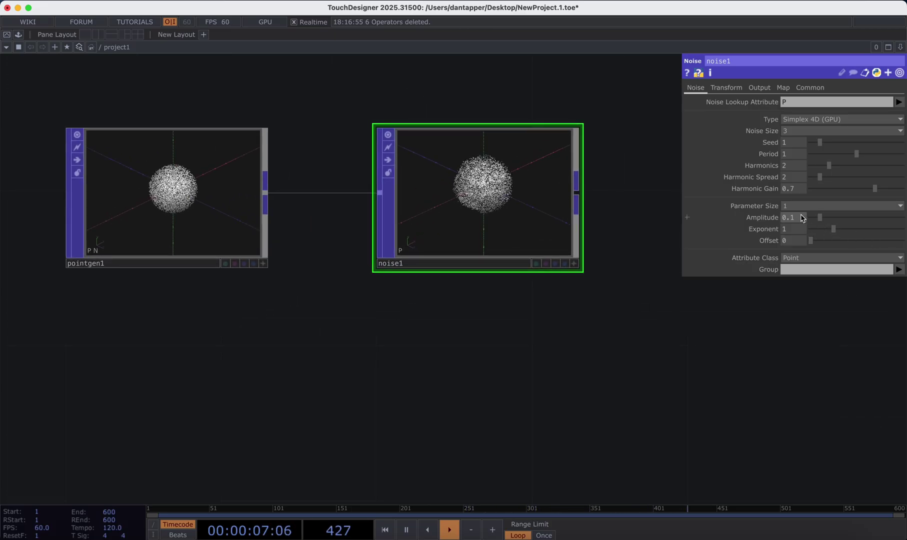
Step: Set the Noise POP's Amplitude to 0.35 and its Period to 2
left_click_drag(825, 219, 841, 218)
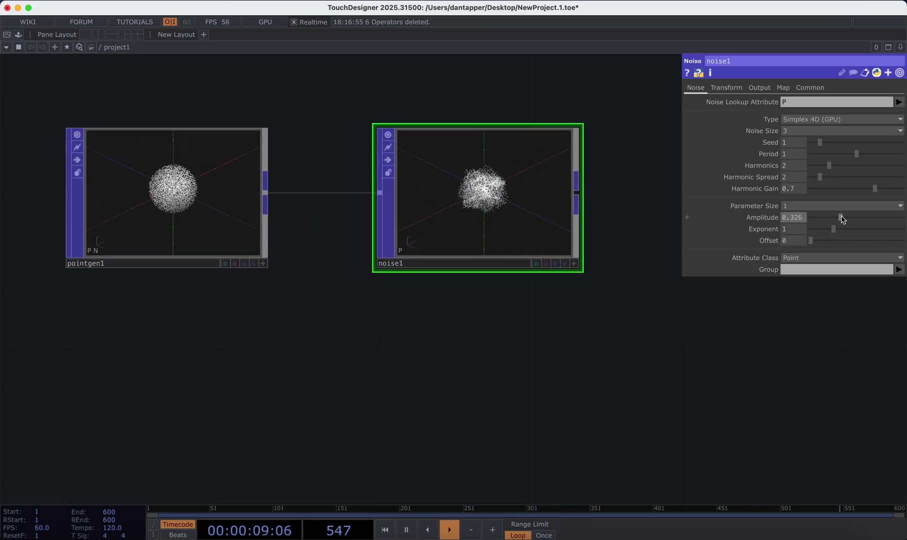
left_click(804, 218)
left_click(754, 325)
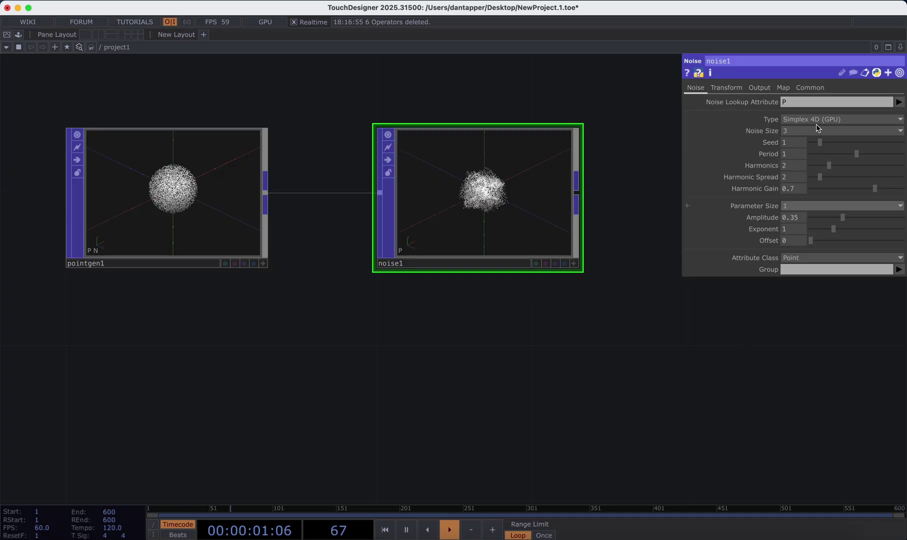
left_click_drag(858, 157, 898, 157)
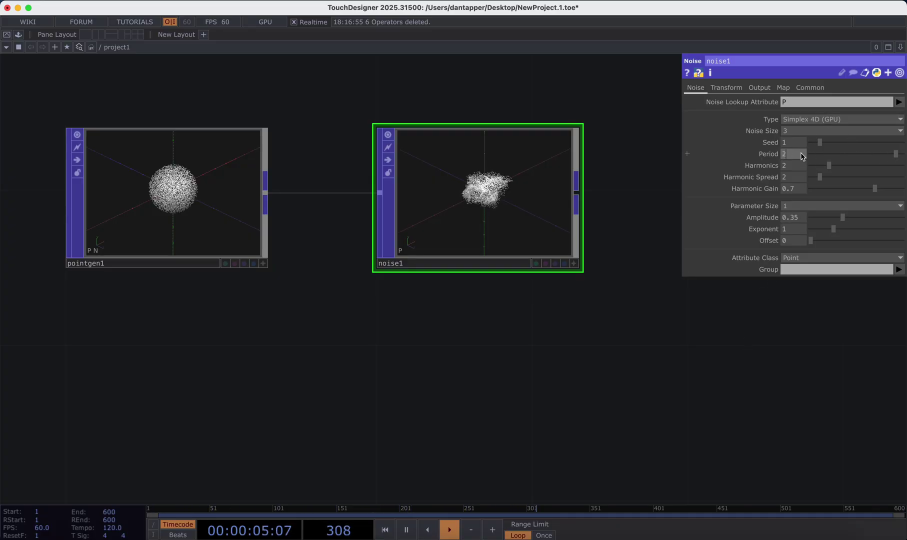
Step: Animate the Noise POP by driving Translate 4D with a time expression in seconds, and inspect the moving point cloud
left_click(726, 88)
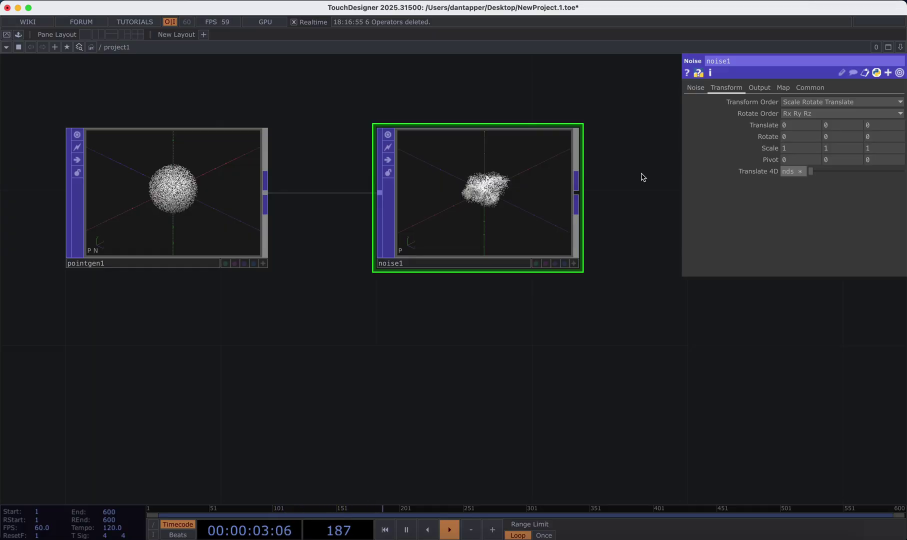
key("Return")
scroll(504, 185, "up", 10)
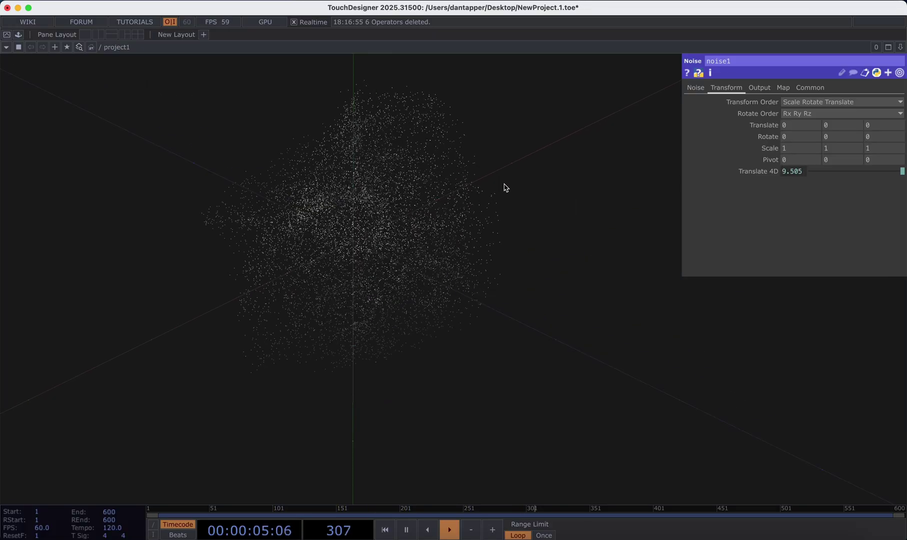
scroll(444, 215, "down", 10)
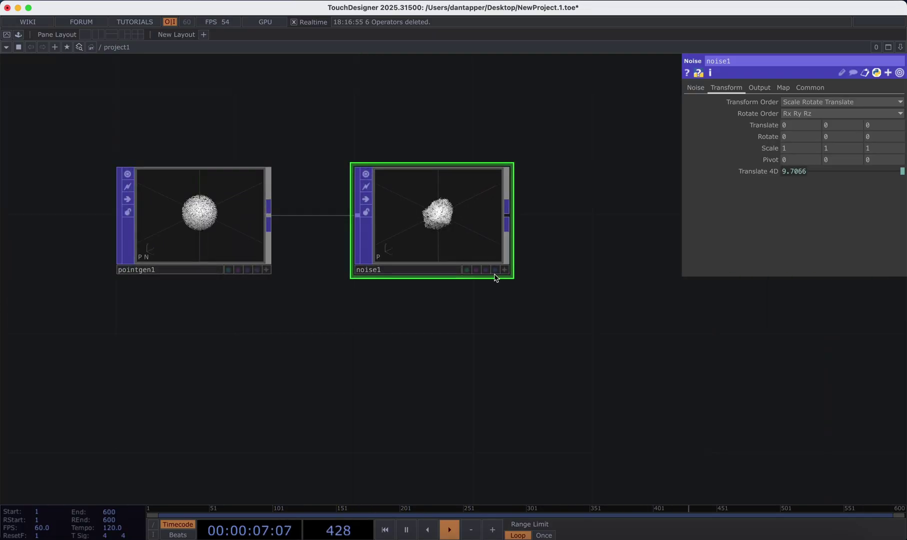
Step: Add a Proximity POP fed by the Noise POP's output
left_click_drag(553, 265, 404, 266)
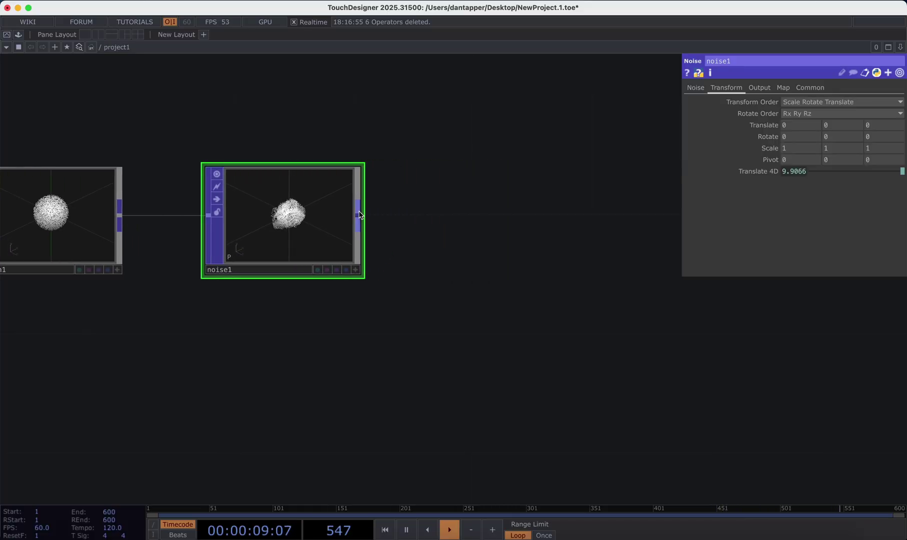
left_click(360, 215)
left_click(515, 224)
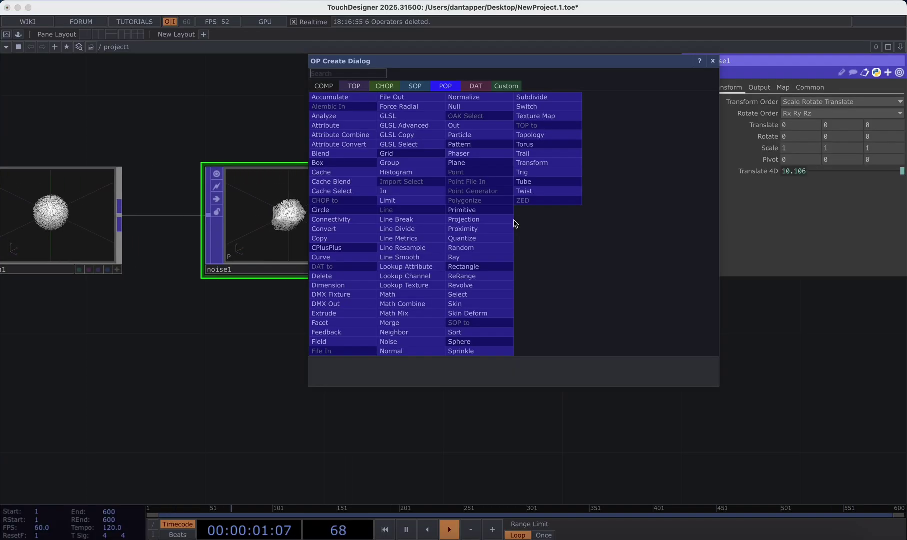
type("pro")
left_click(484, 231)
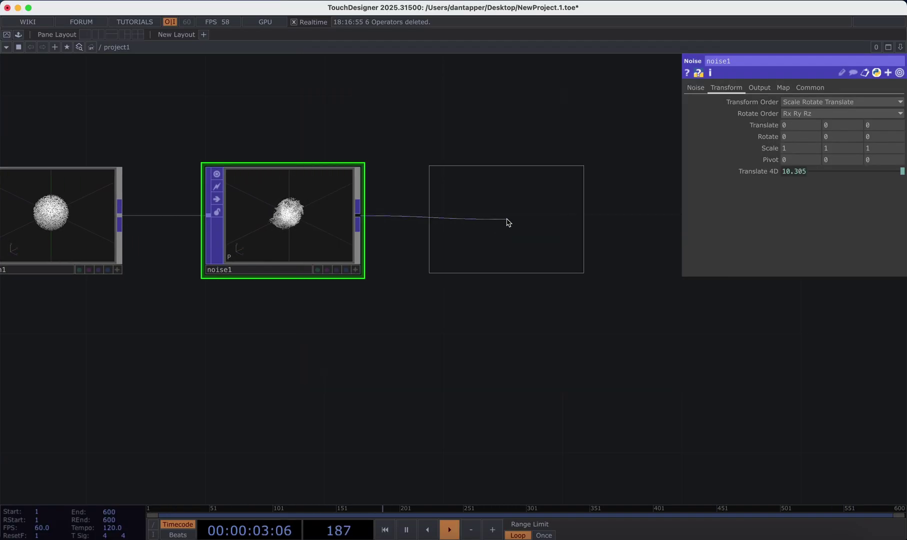
left_click(543, 222)
Step: Set the Proximity POP's Maximum Distance to about 0.151, Minimum Distance to 0, Max Lines per Point to 4 and Max Temp Neighbors to 238
scroll(500, 220, "up", 10)
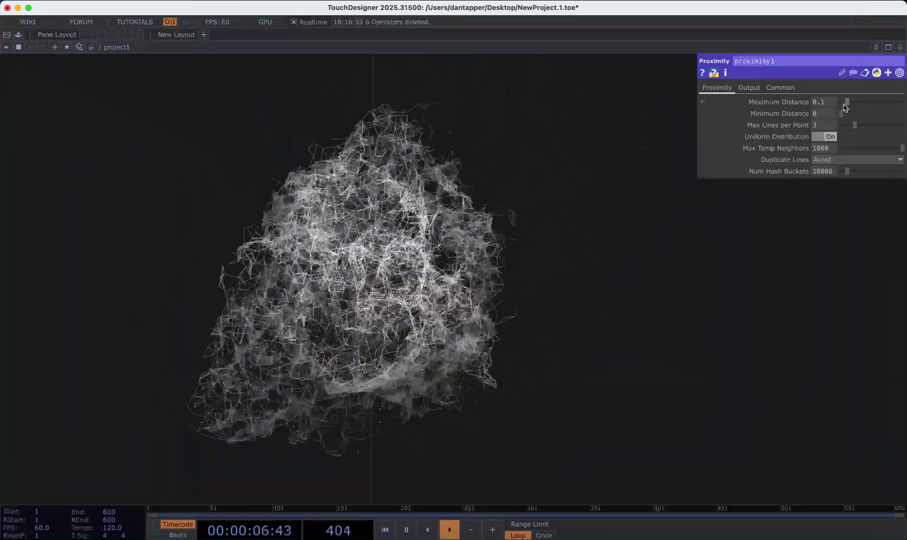
mouse_move(855, 105)
left_mouse_down()
mouse_move(873, 105)
mouse_move(844, 106)
left_mouse_up()
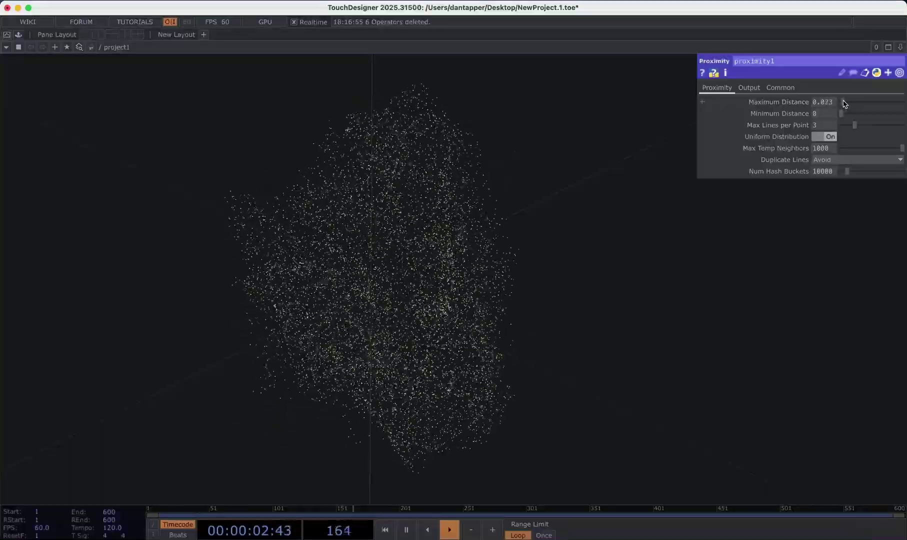
left_click_drag(852, 103, 853, 104)
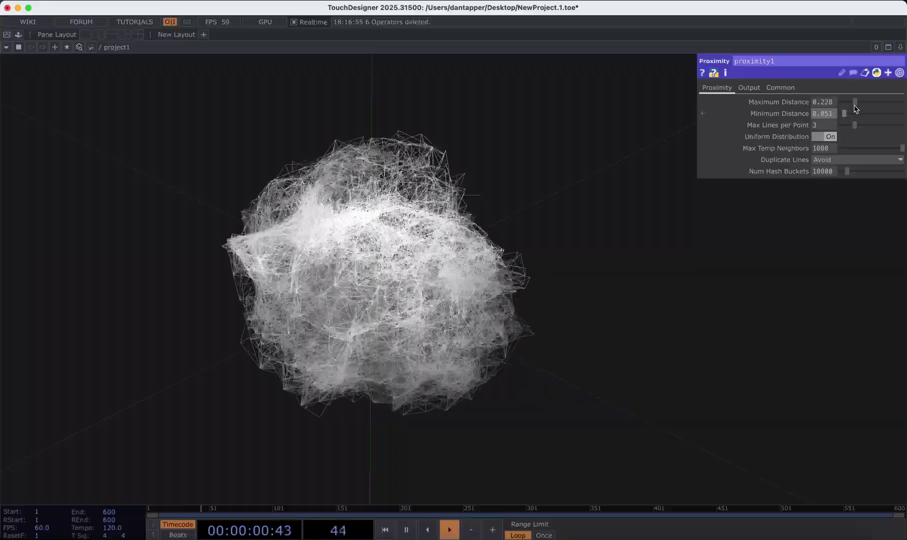
left_click_drag(856, 108, 852, 106)
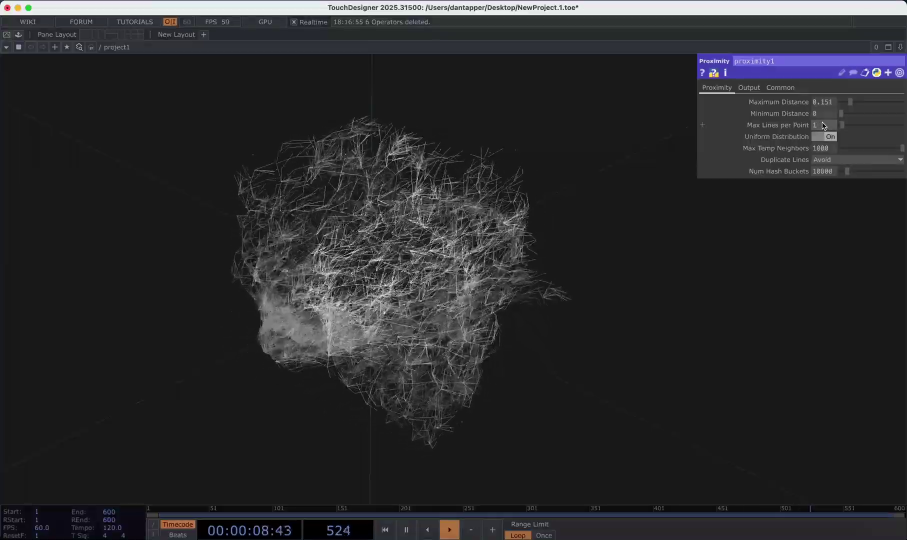
mouse_move(825, 125)
left_mouse_down()
mouse_move(853, 126)
mouse_move(842, 127)
left_mouse_up()
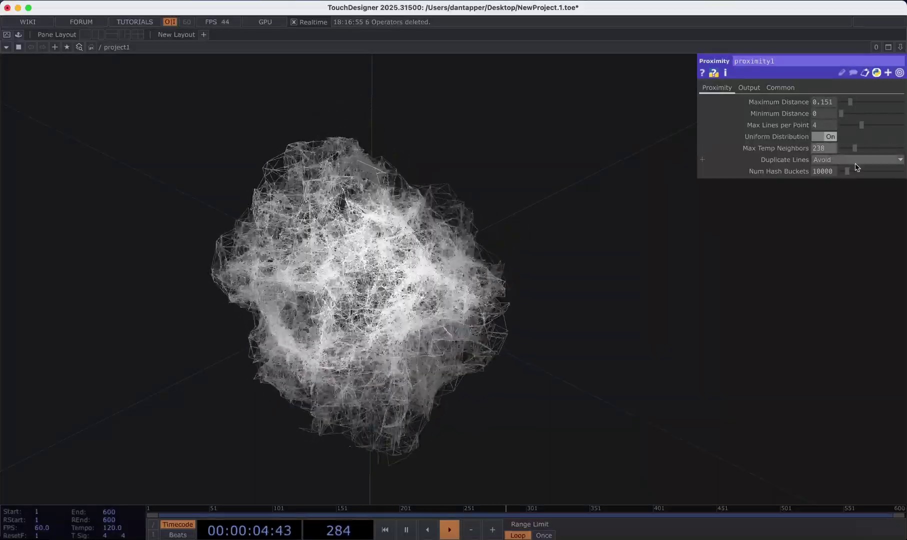
Step: Try Delete as the Proximity POP's Duplicate Lines option and restore Avoid
left_click(830, 160)
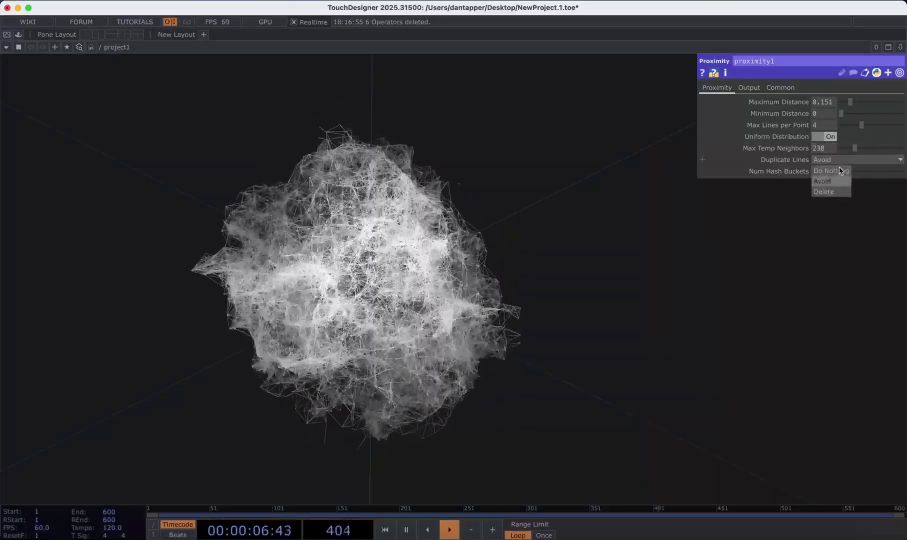
left_click(829, 192)
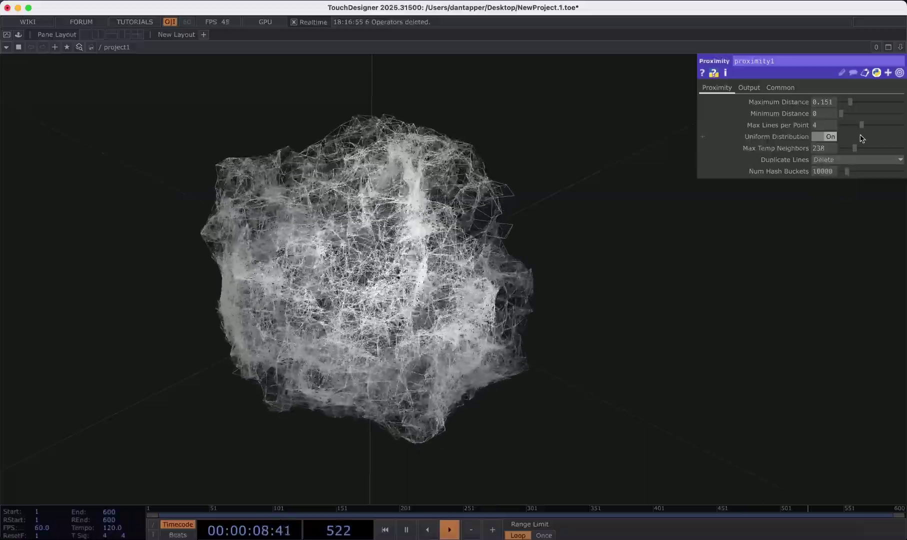
left_click(840, 161)
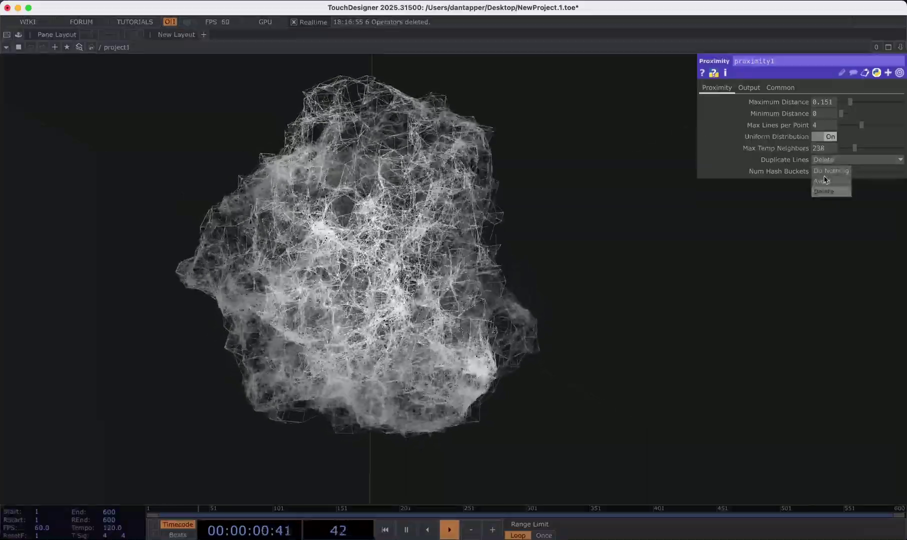
left_click(824, 181)
Step: Check the Proximity POP's output settings and reduce its Maximum Distance to about 0.051
left_click(749, 88)
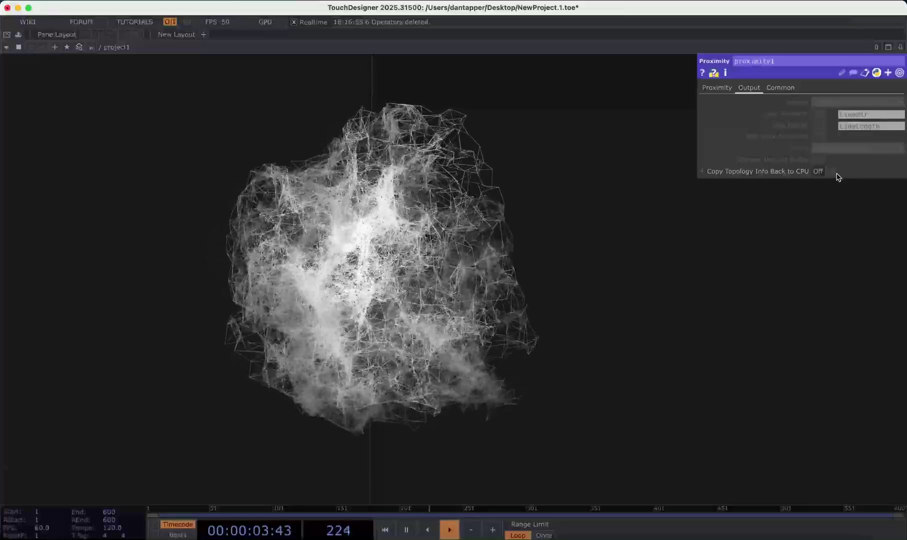
left_click(720, 88)
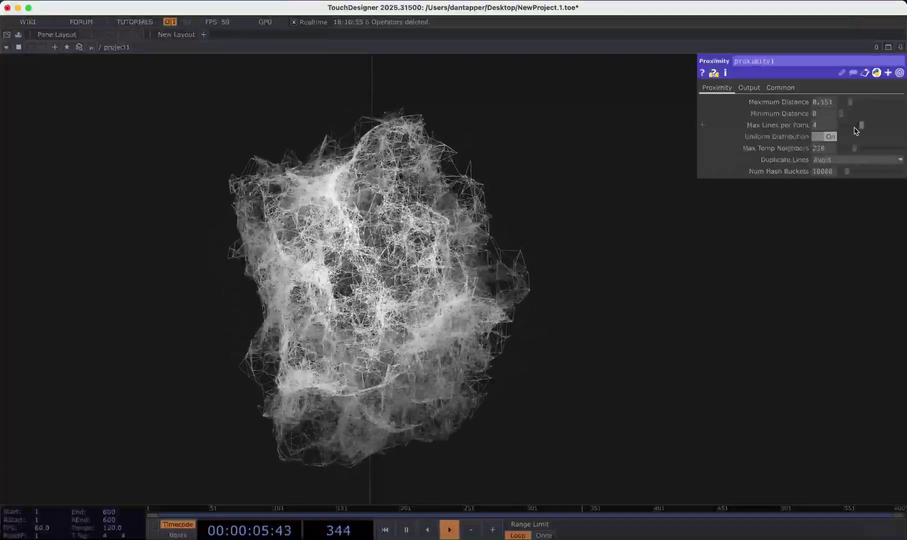
left_click_drag(849, 100, 845, 100)
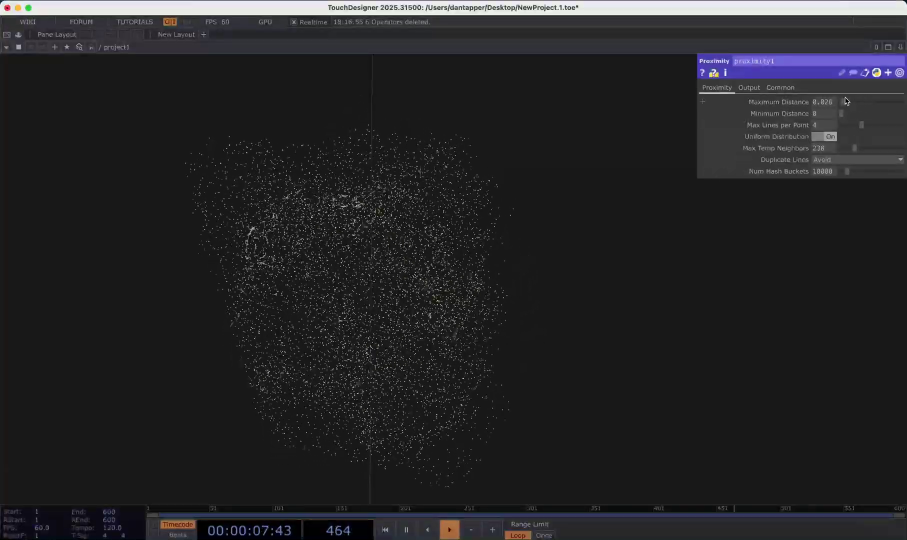
Step: Add a Geometry COMP connected to the Proximity POP's output
scroll(465, 328, "down", 10)
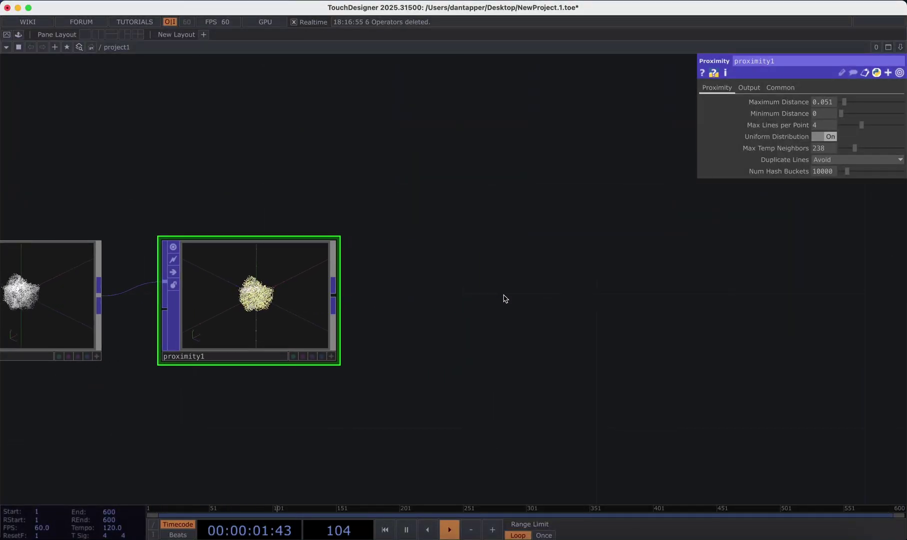
key("Tab")
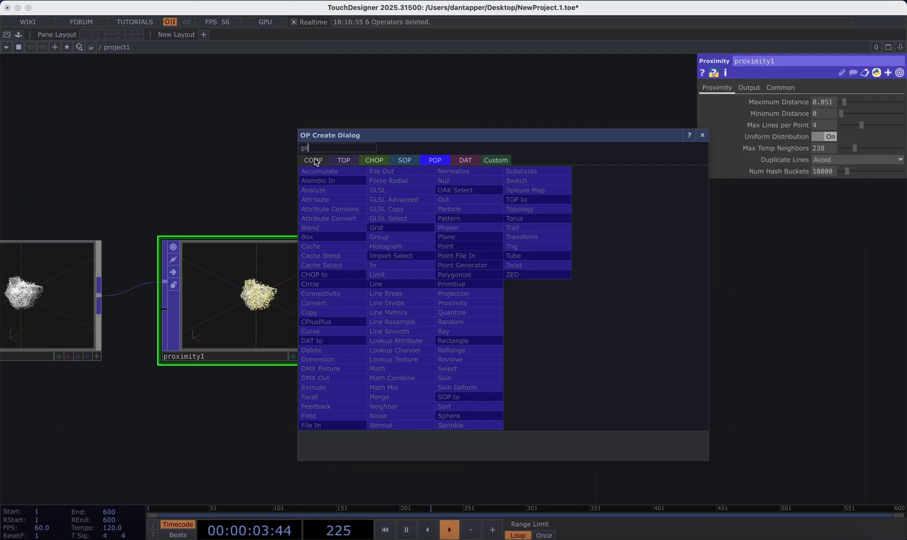
type("ge")
key("Return")
left_click(502, 303)
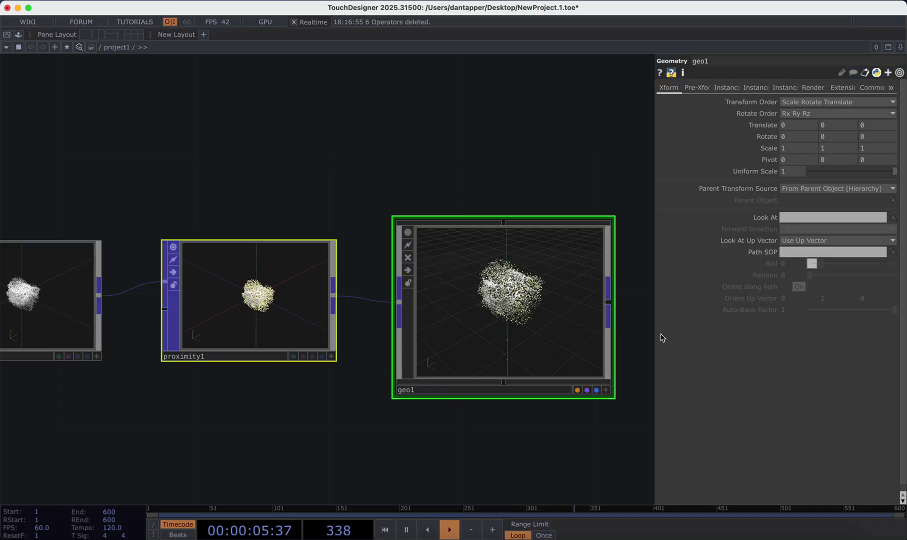
Step: Add a Render TOP beside the Geometry COMP
left_click_drag(455, 173, 301, 143)
key("Tab")
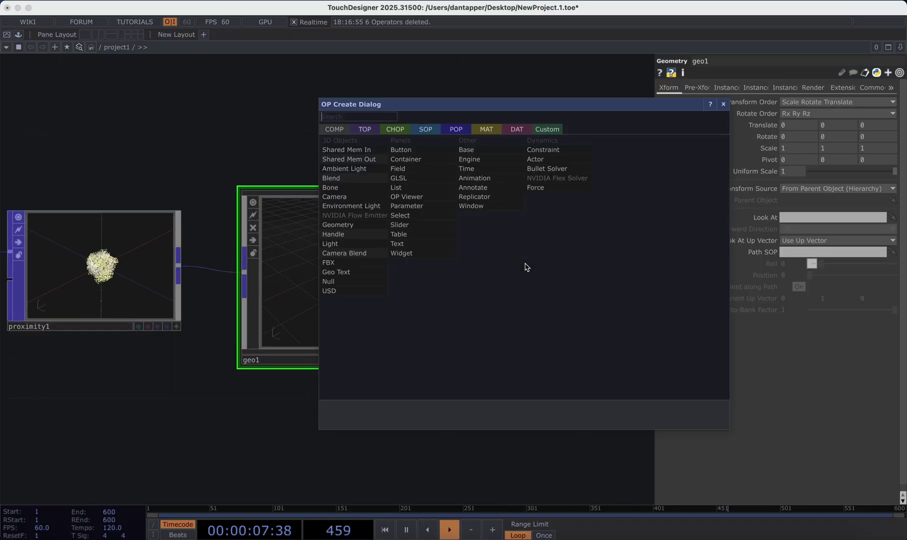
type("re")
left_click(361, 129)
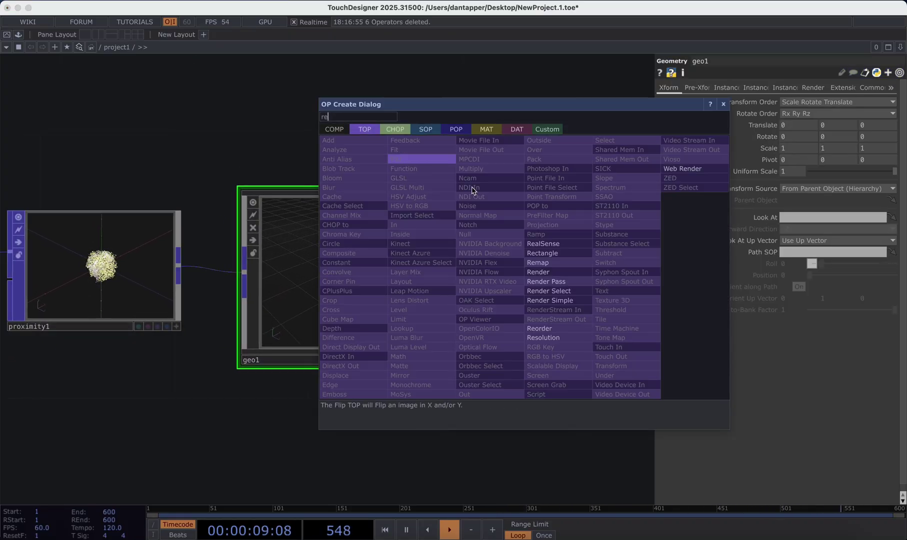
left_click(549, 272)
left_click(551, 274)
key("h")
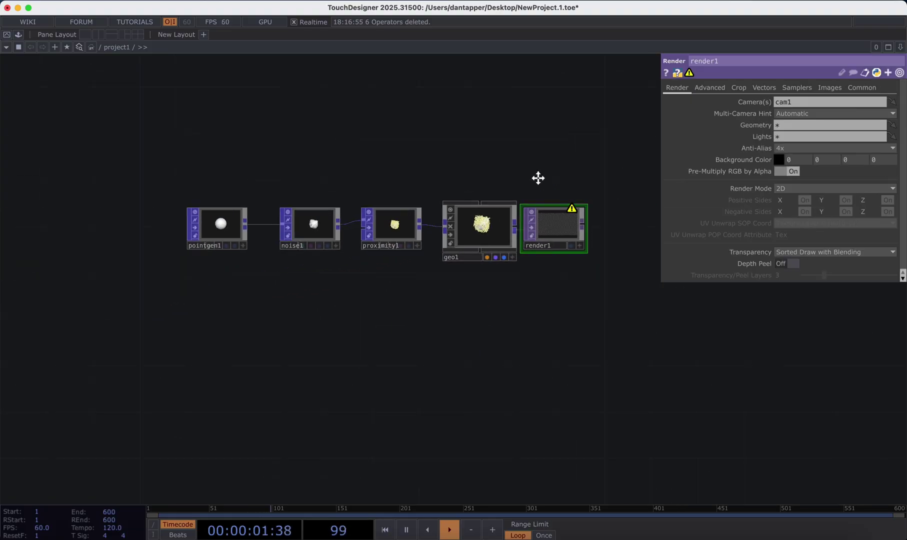
Step: Add a Camera COMP above the Render TOP
key("Tab")
left_click(246, 87)
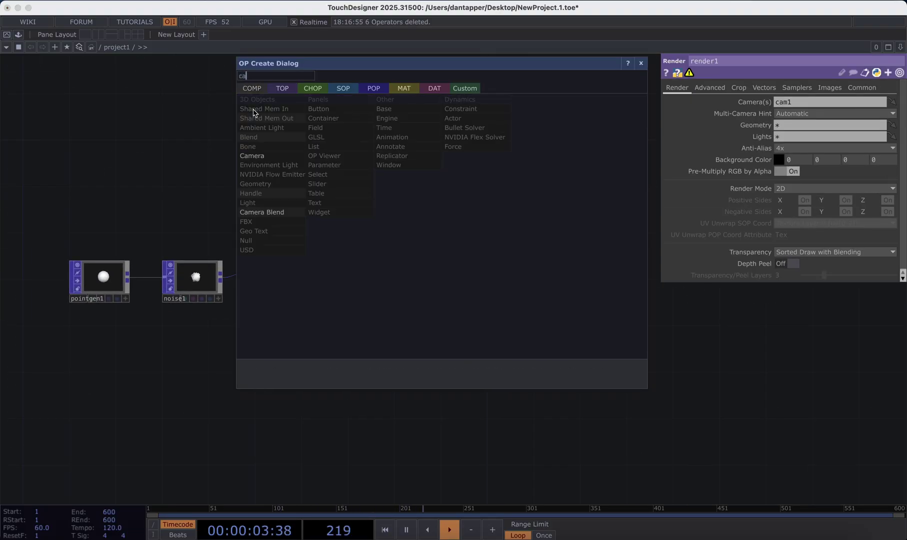
key("Escape")
left_click(433, 207)
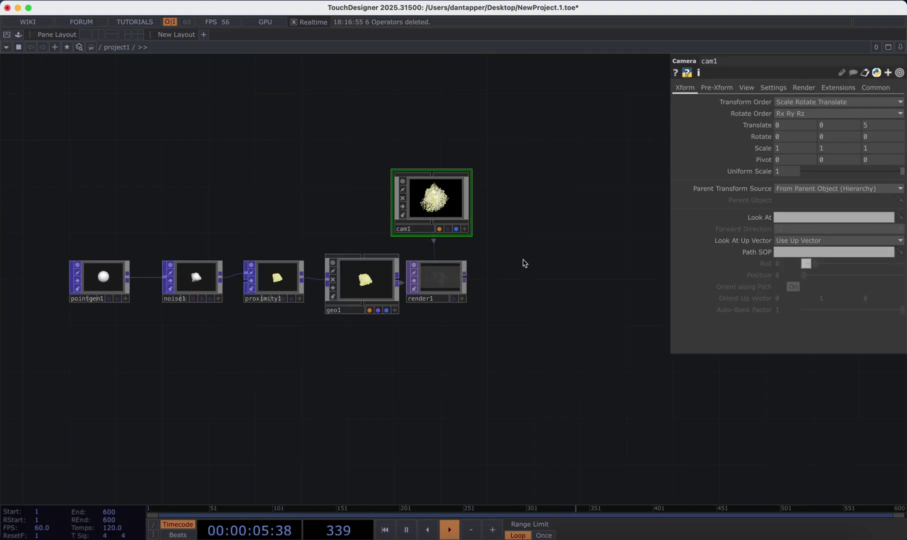
Step: Add a Line MAT below the Geometry COMP and assign it as the geometry's material
key("Tab")
left_click(485, 125)
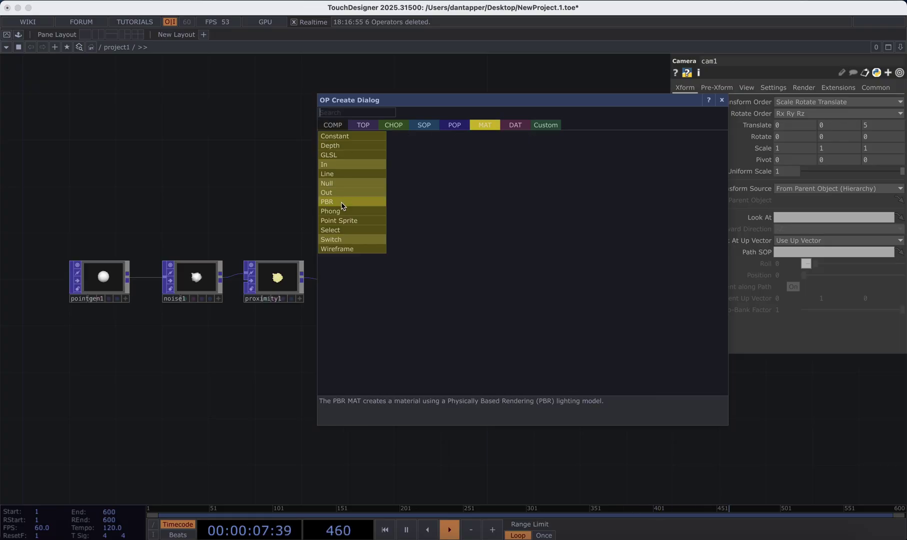
left_click(335, 176)
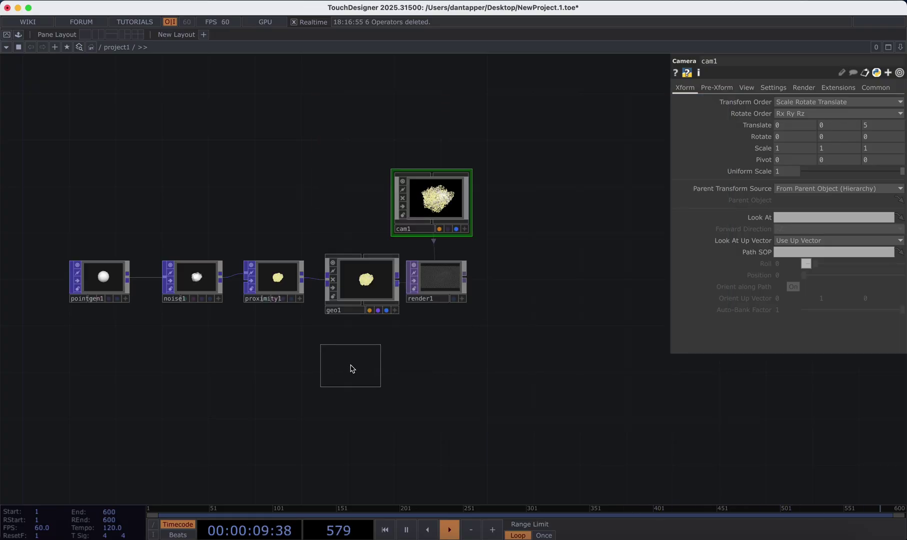
left_click(349, 368)
left_click_drag(349, 364, 359, 294)
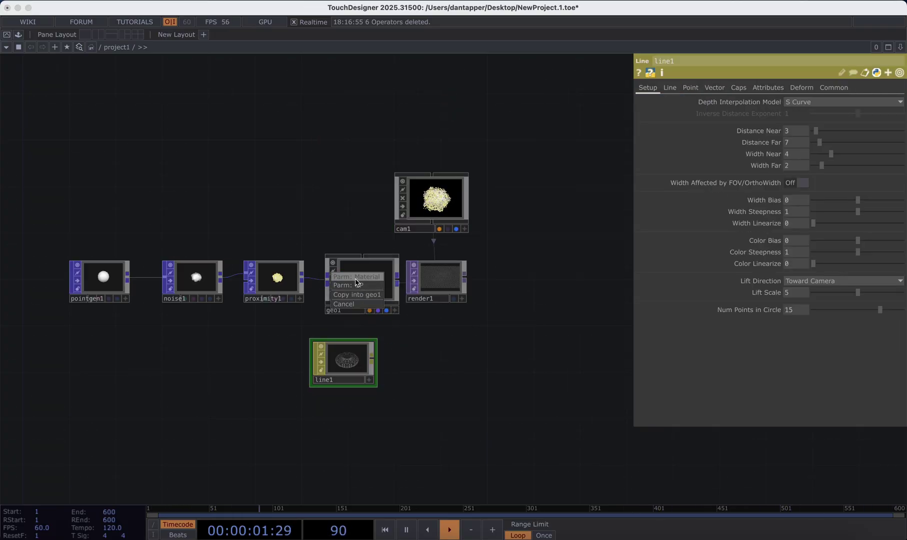
left_click(355, 279)
Step: Set the Line MAT's Width Near to 0.9, try a Distance Far of 5.8 and restore it to 7
scroll(452, 282, "up", 10)
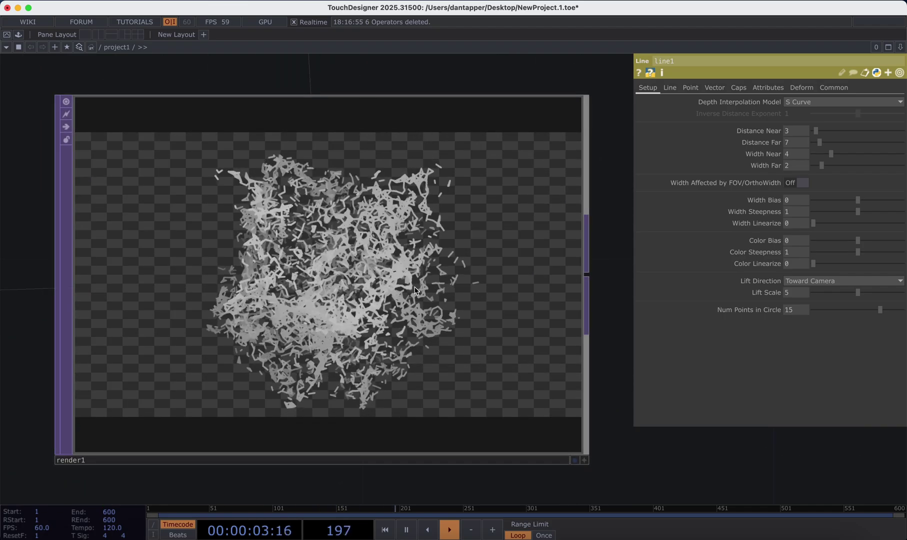
scroll(414, 287, "down", 10)
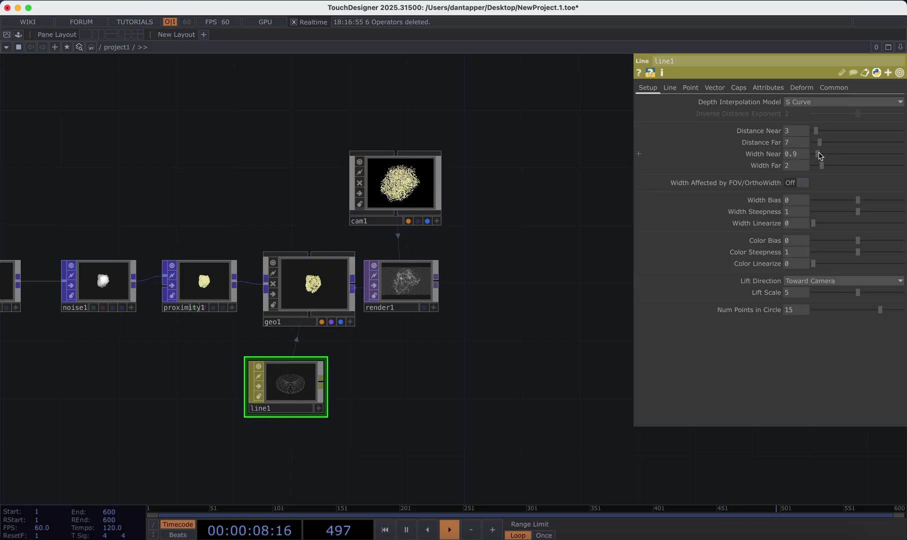
scroll(401, 288, "up", 10)
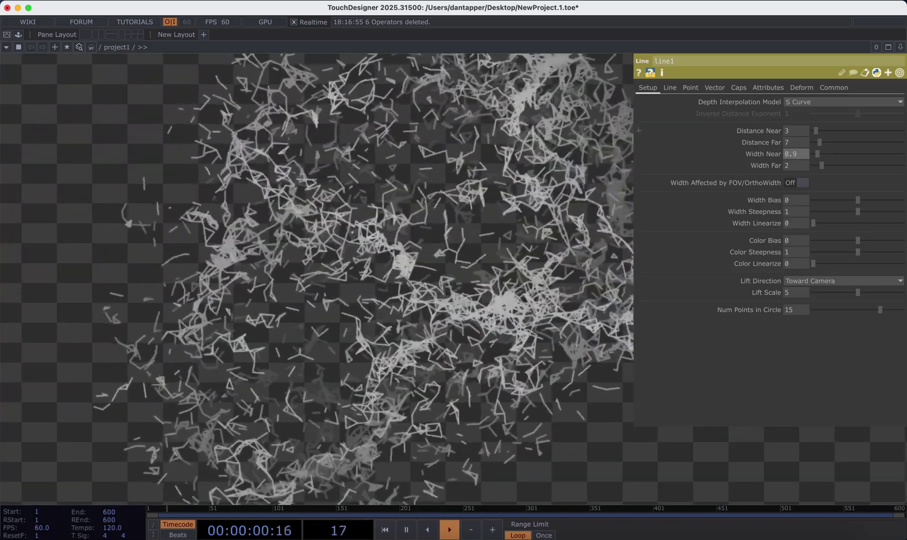
left_click(821, 145)
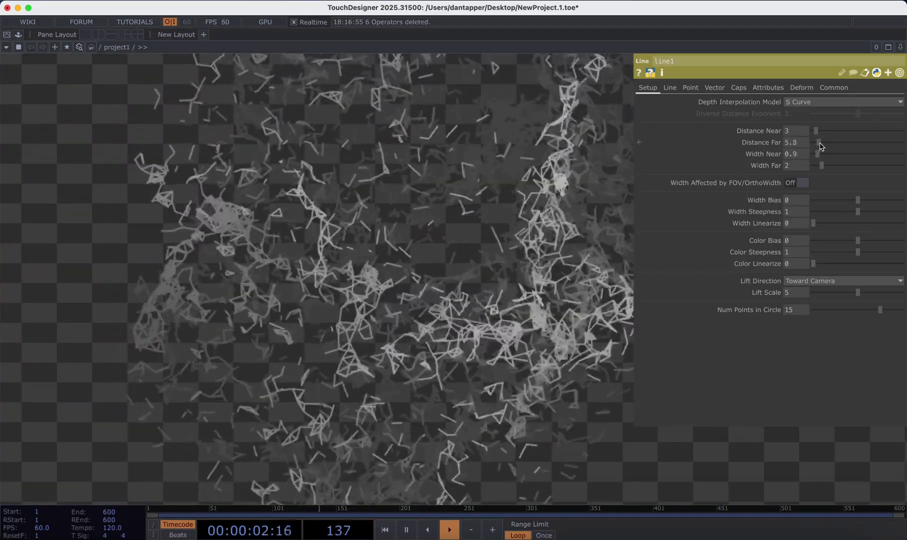
left_click_drag(820, 144, 822, 145)
Step: Set both the Line Near Color and the Line Far Color of the Line MAT to white
left_click(671, 88)
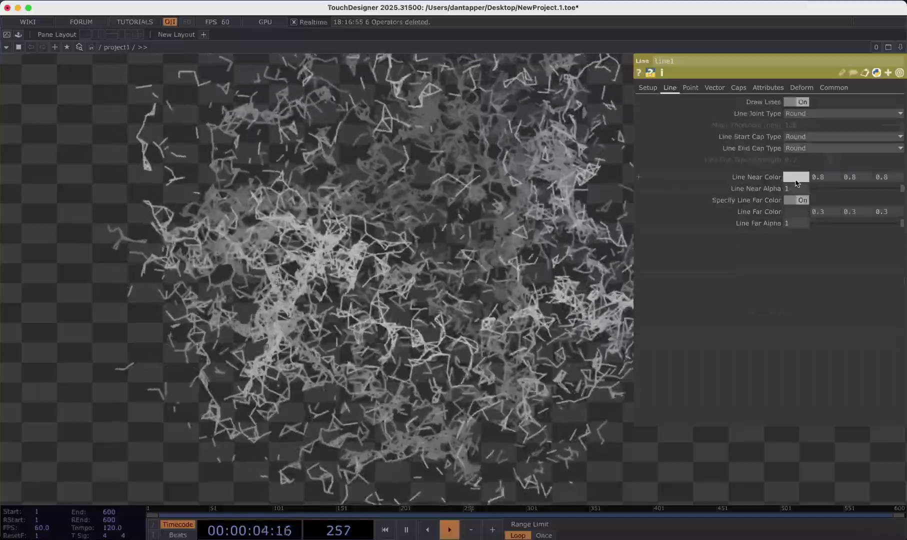
left_click(796, 178)
left_click(861, 157)
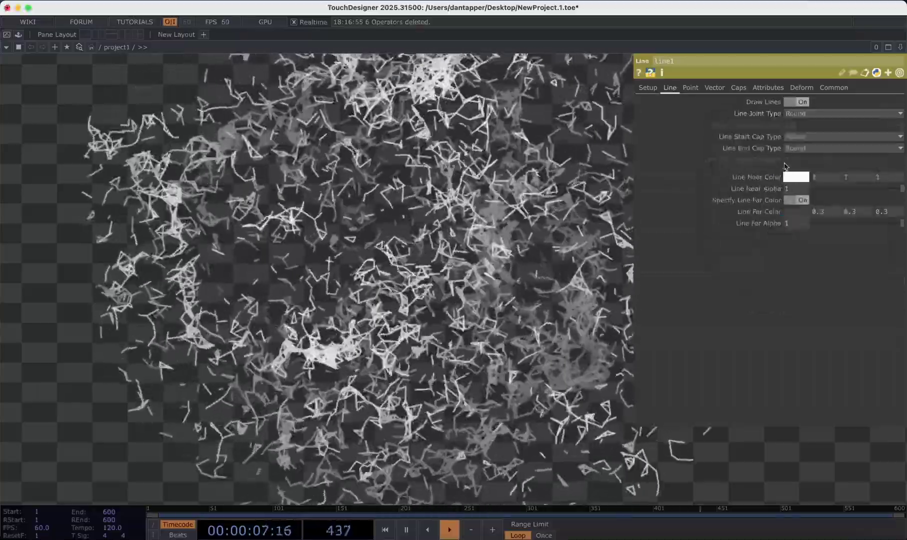
left_click(796, 211)
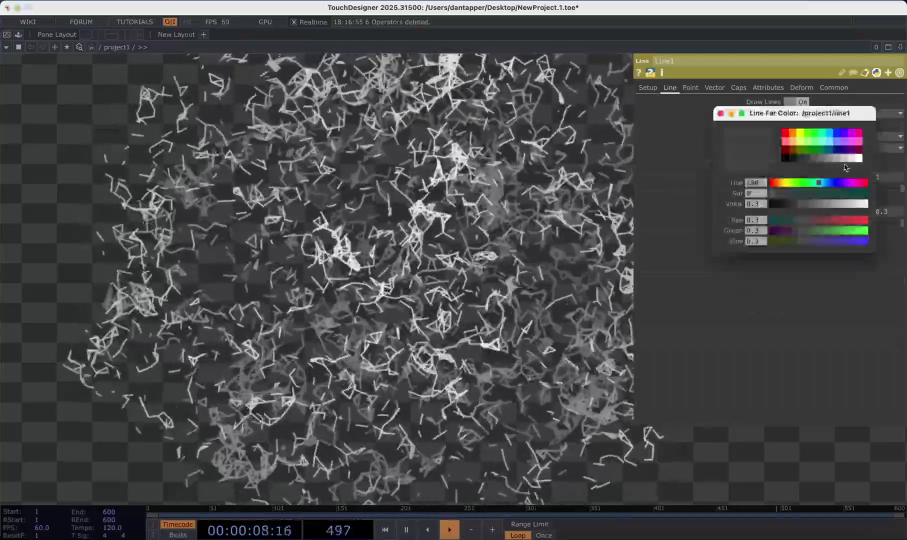
left_click(859, 158)
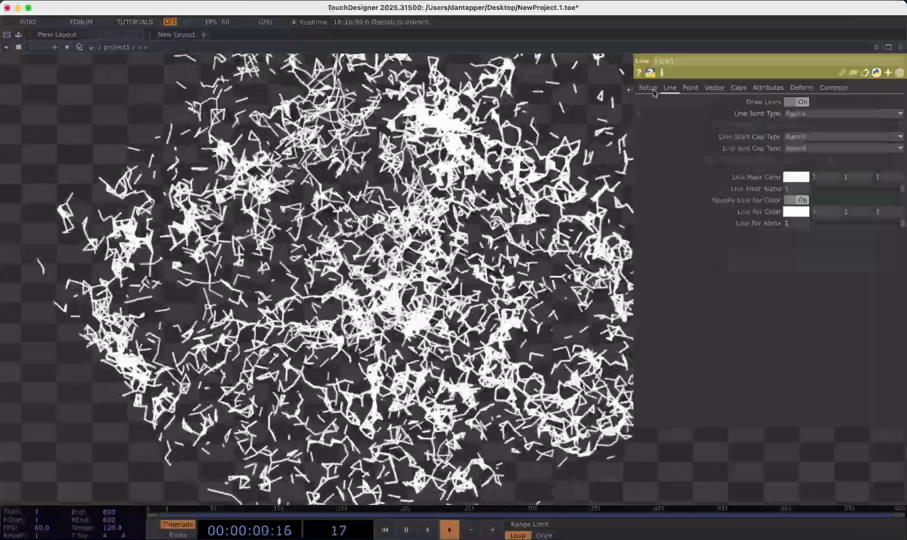
Step: Set the Line MAT's Width Near to 1.3 and Width Far to 0.1
left_click(648, 88)
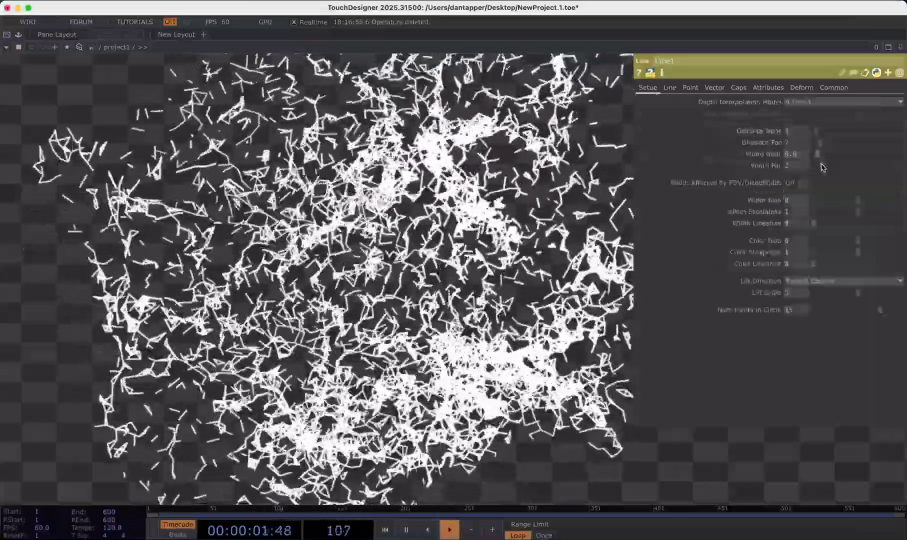
mouse_move(821, 165)
left_mouse_down()
mouse_move(812, 165)
mouse_move(819, 156)
left_mouse_up()
scroll(525, 306, "down", 5)
scroll(525, 306, "down", 5)
Step: Add an Out TOP connected to the Render TOP's output
left_click_drag(558, 362, 368, 361)
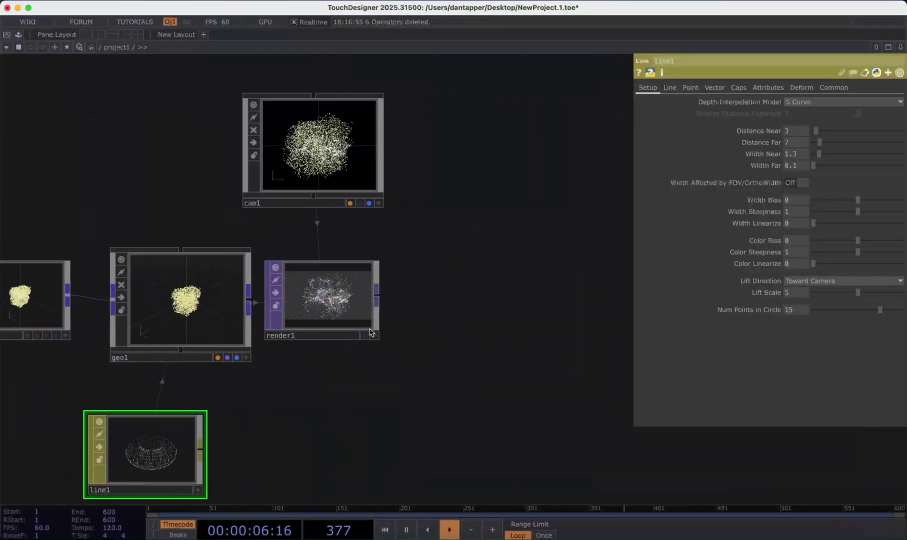
left_click(493, 302)
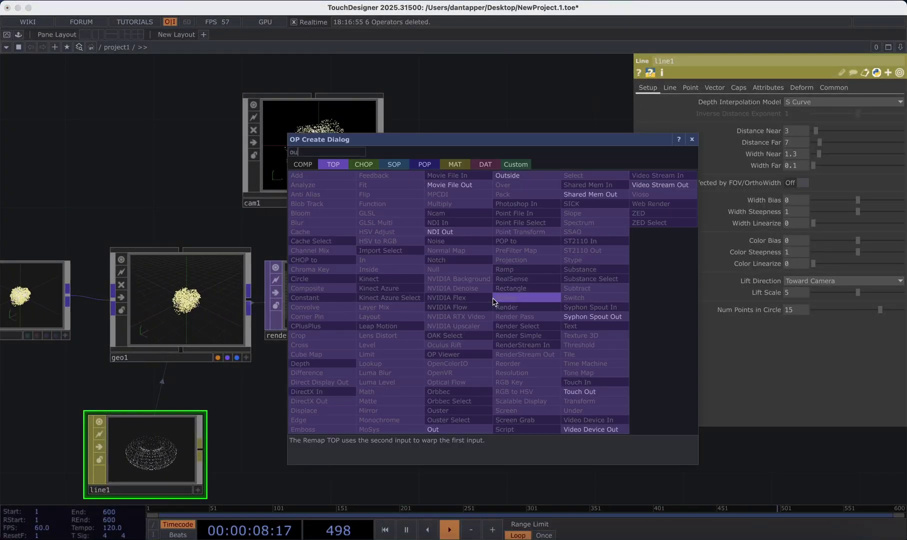
left_click(461, 429)
left_click(500, 306)
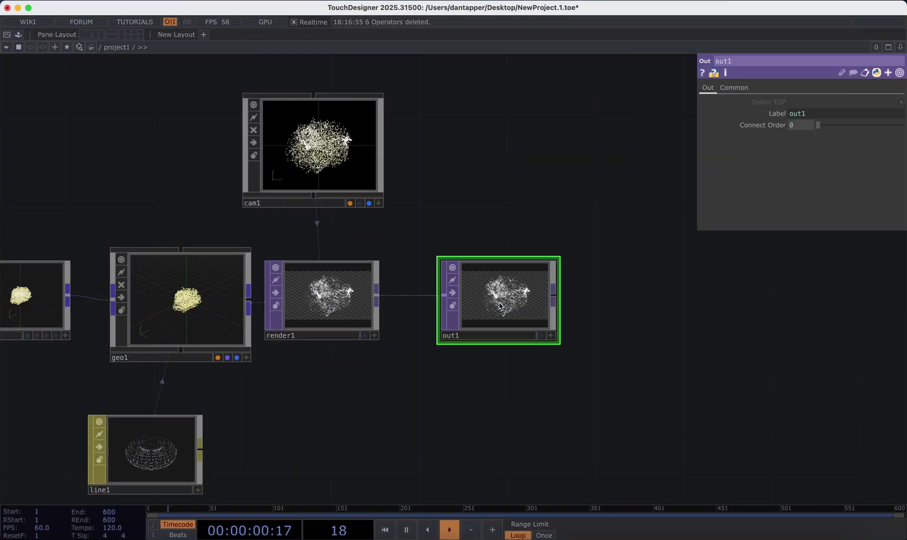
Step: Split the workspace into two side-by-side panes and show the rendered output in the second one
key("alt+bracketright")
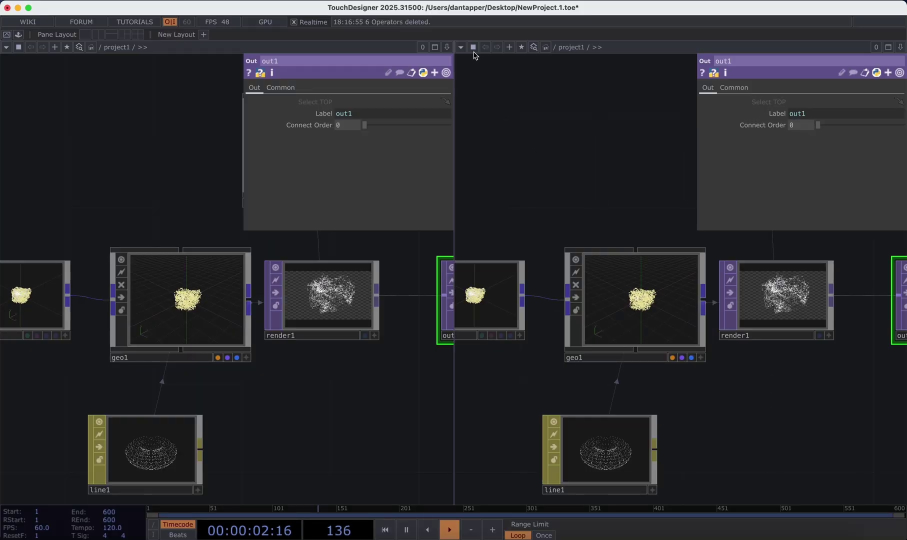
left_click(461, 47)
left_click(472, 80)
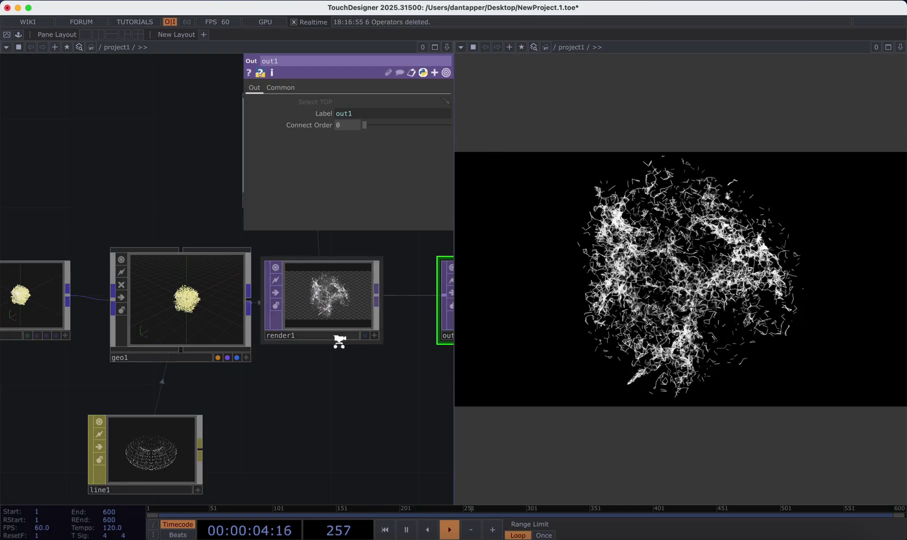
Step: Set the Point Generator's Radius to 2 on all three axes and open the Proximity POP's distance settings
scroll(339, 341, "down", 5)
left_click(133, 317)
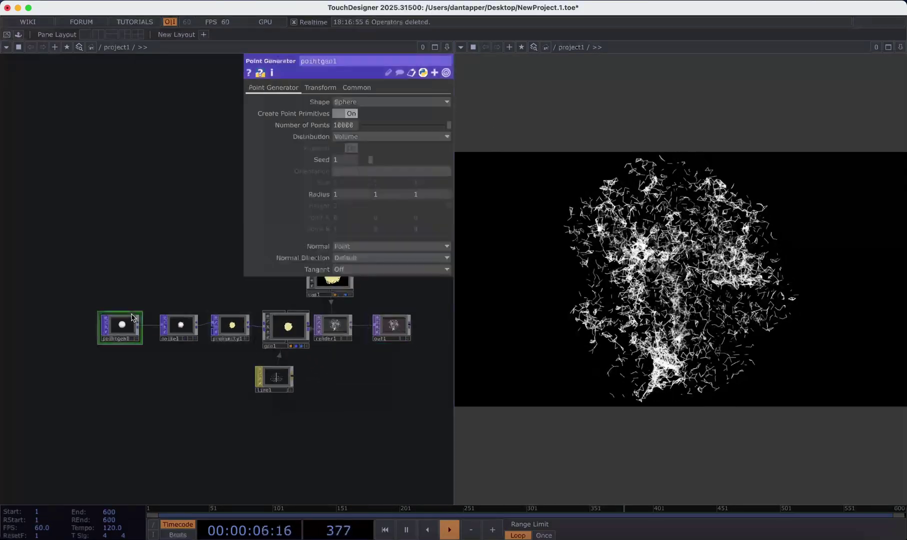
mouse_move(325, 199)
middle_mouse_down()
mouse_move(322, 174)
mouse_move(325, 198)
middle_mouse_up()
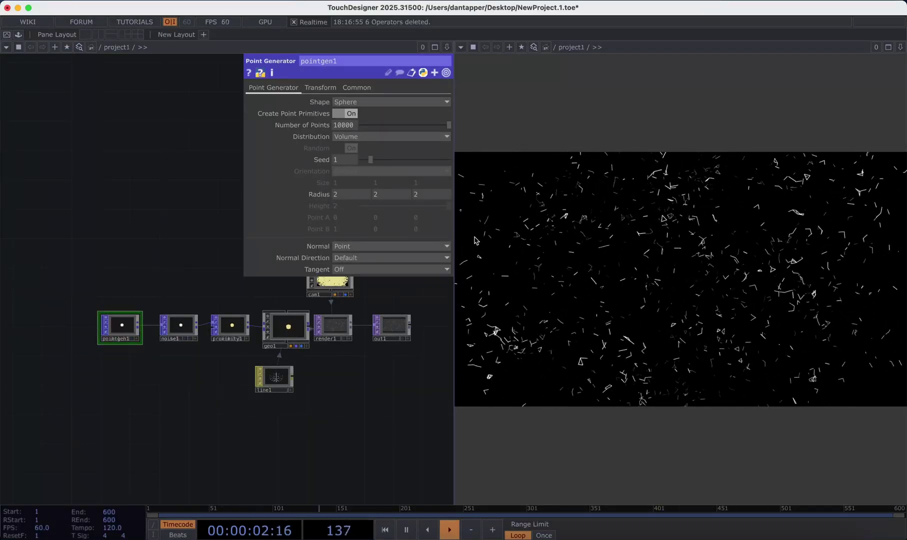
left_click(230, 327)
left_click_drag(392, 103, 392, 106)
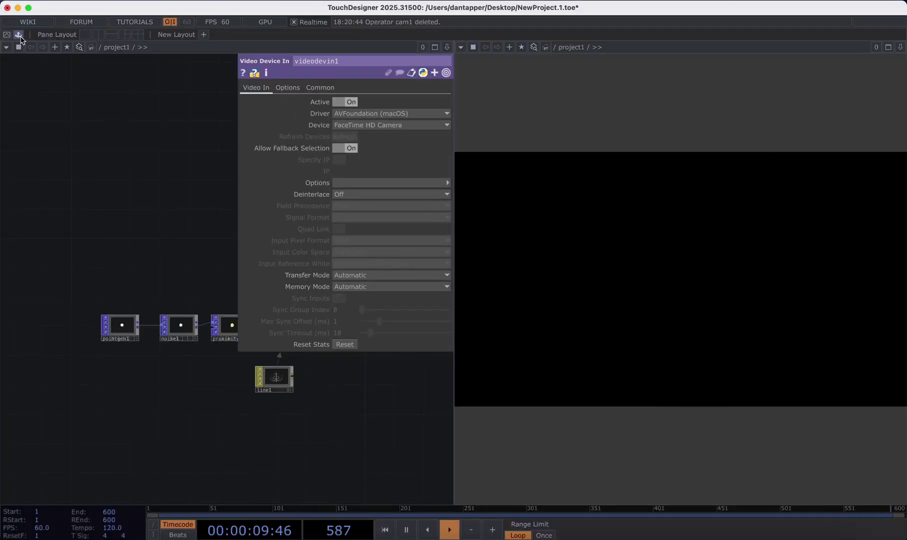
Step: Add the cameraViewport component from the Tools palette collection and assign it as the Render TOP's camera
left_click(19, 35)
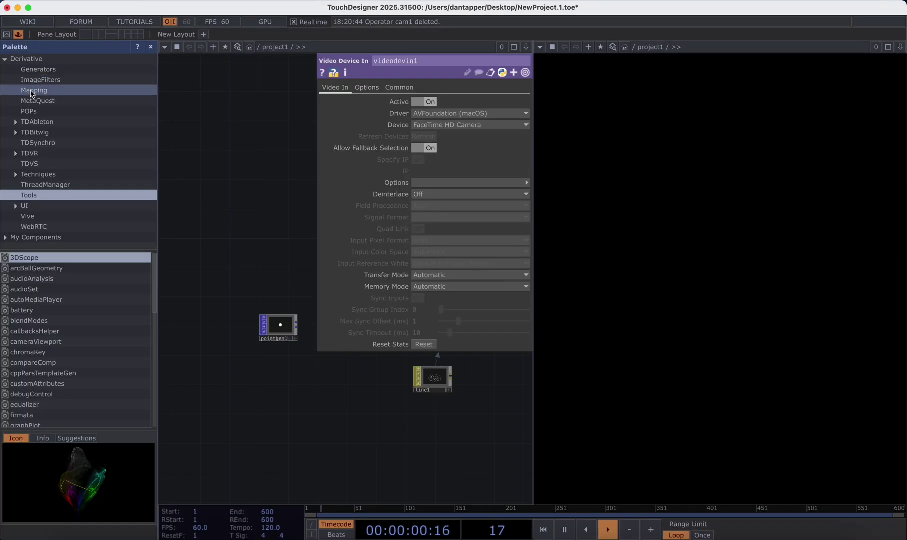
left_click(38, 342)
left_click_drag(79, 344, 321, 284)
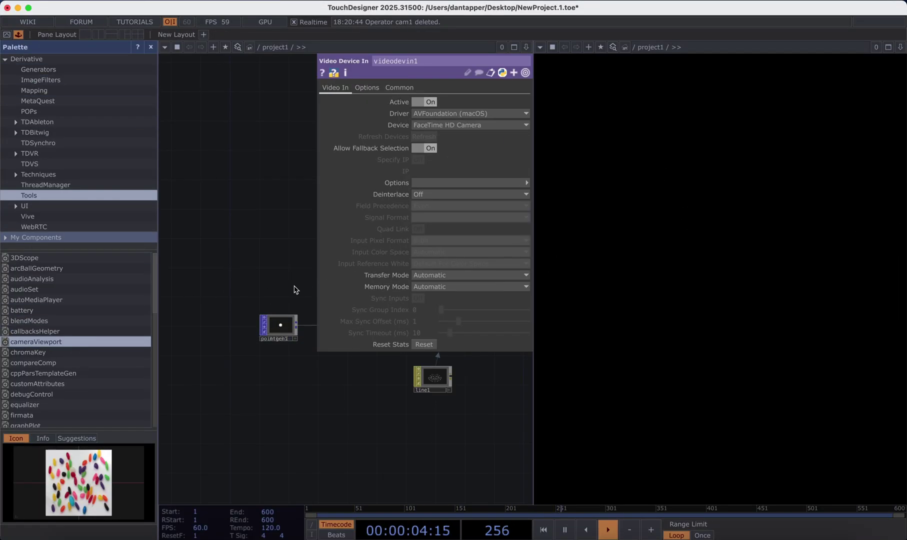
left_click(151, 47)
key("p")
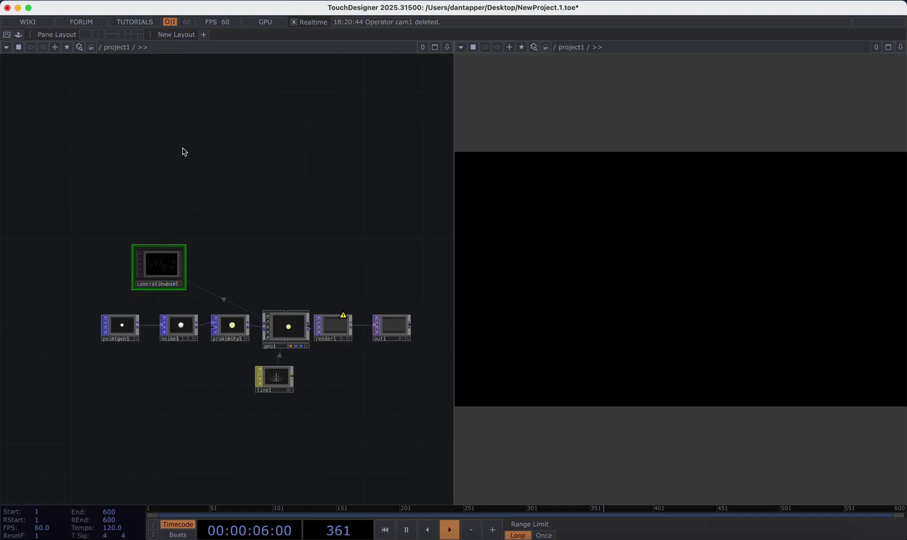
left_click_drag(166, 259, 350, 102)
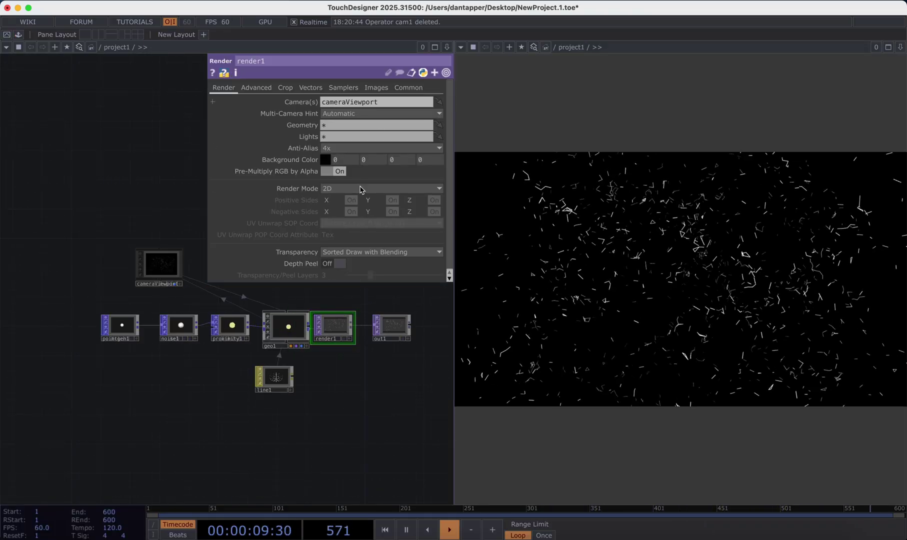
Step: Enable the Middle and Right Mouse UV Buttons in the project1 container's panel settings
right_click(399, 297)
left_click(415, 251)
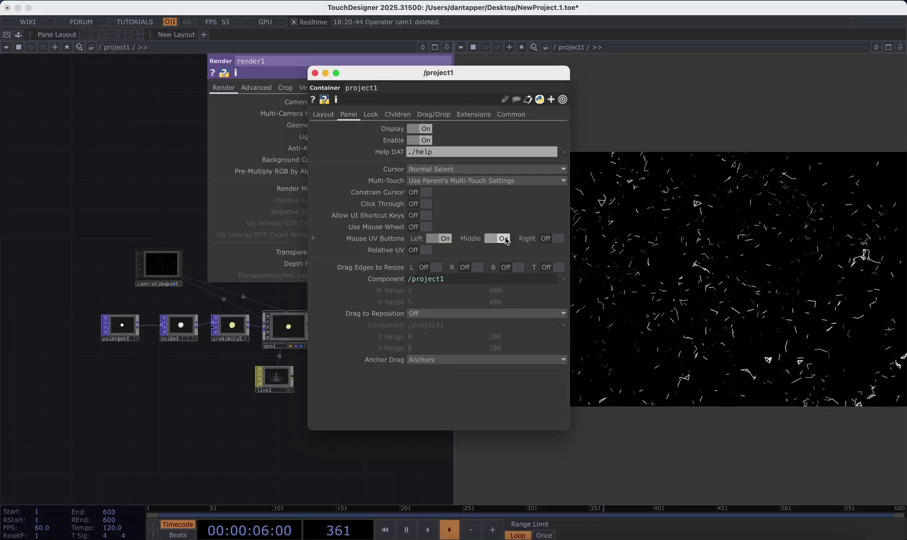
left_click(558, 239)
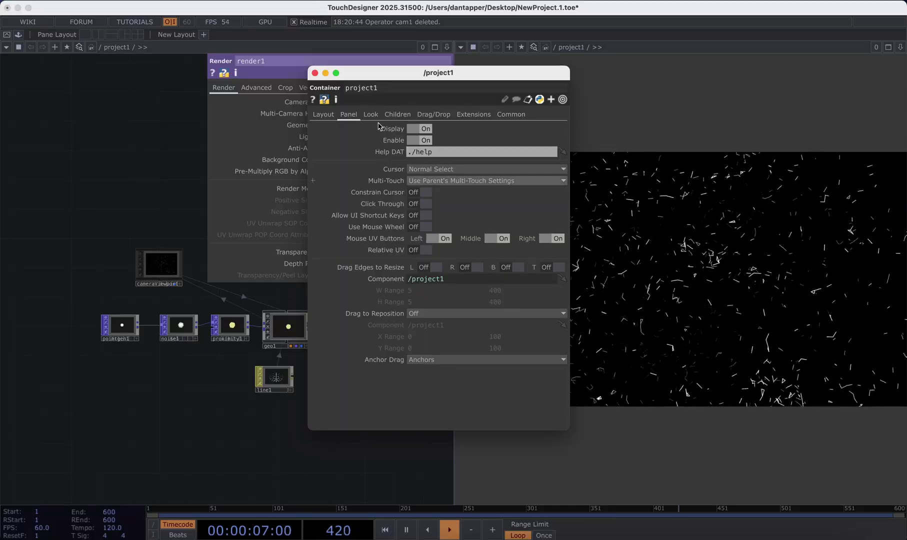
left_click(315, 74)
Step: Set the cameraViewport's Panel COMP to ".." so the parent container controls the camera
left_click(158, 259)
left_click(223, 102)
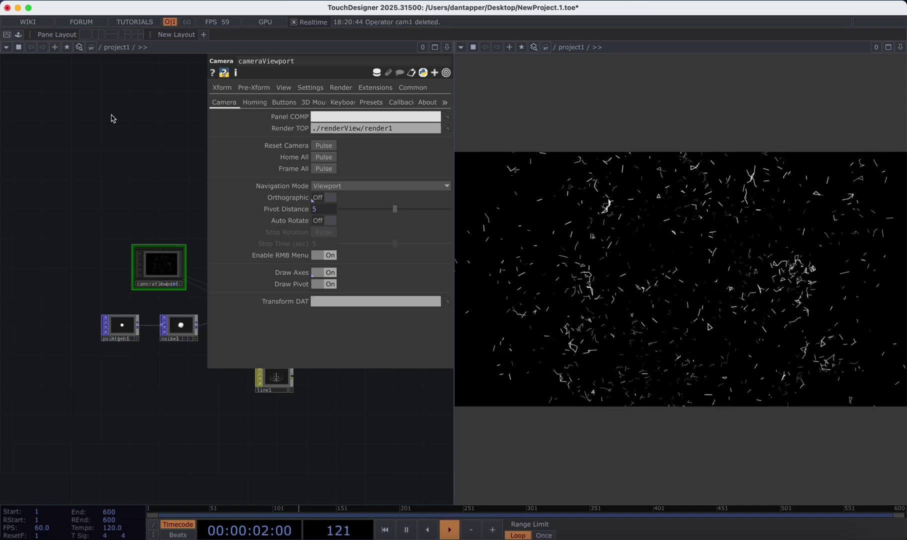
key("Return")
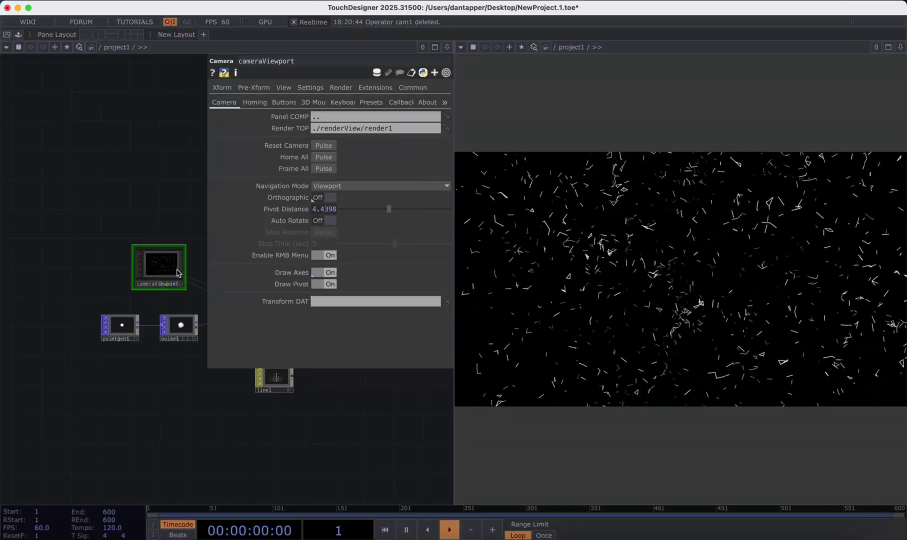
key("p")
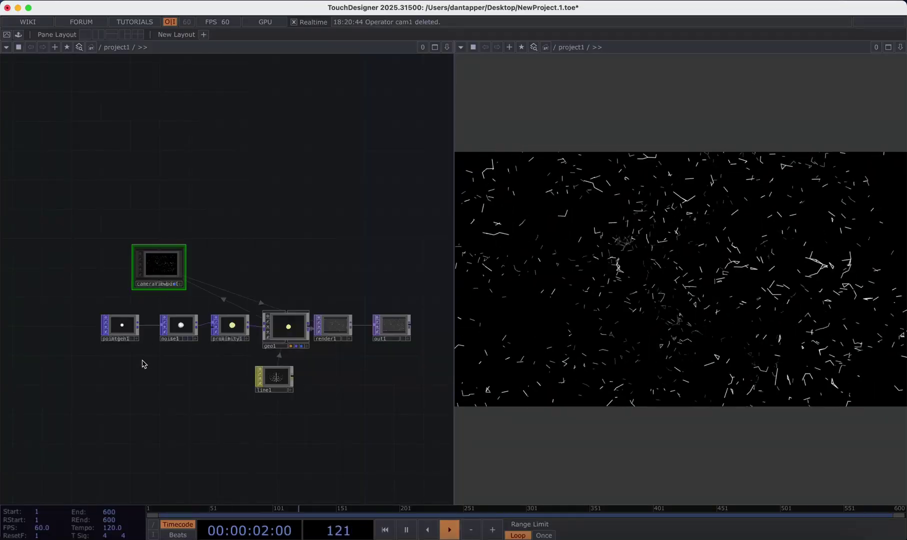
Step: Try a Maximum Distance of about 0.153 on the Proximity POP and reduce it to about 0.046
scroll(186, 356, "up", 4)
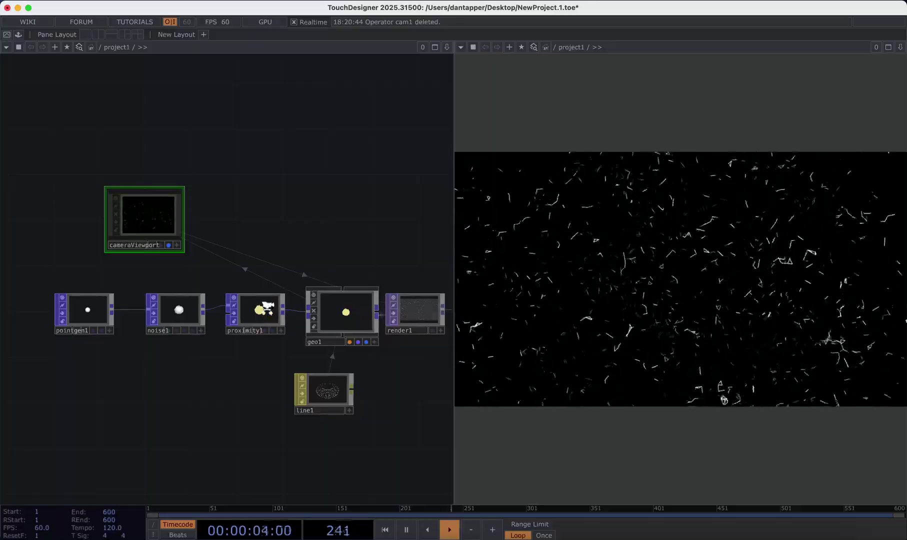
scroll(266, 300, "up", 4)
left_click(265, 301)
key("p")
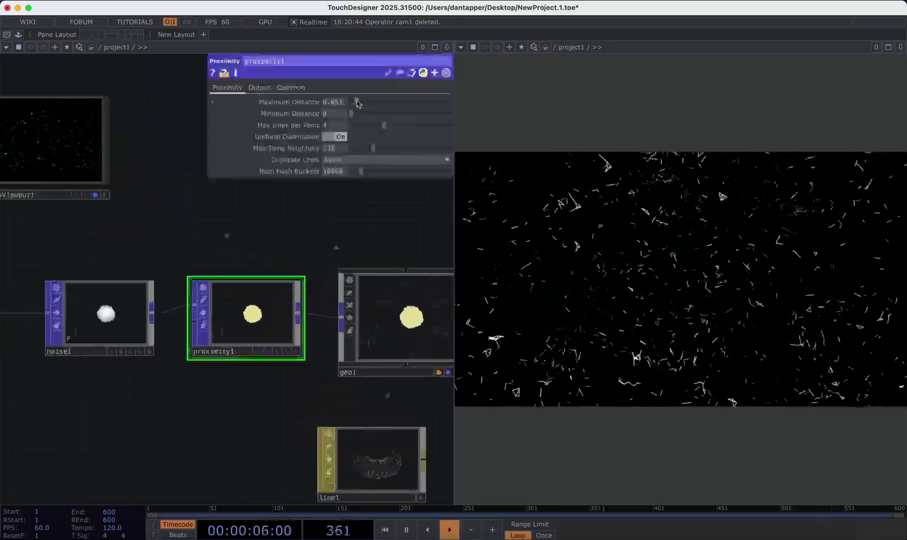
mouse_move(357, 103)
left_mouse_down()
mouse_move(393, 101)
mouse_move(366, 102)
left_mouse_up()
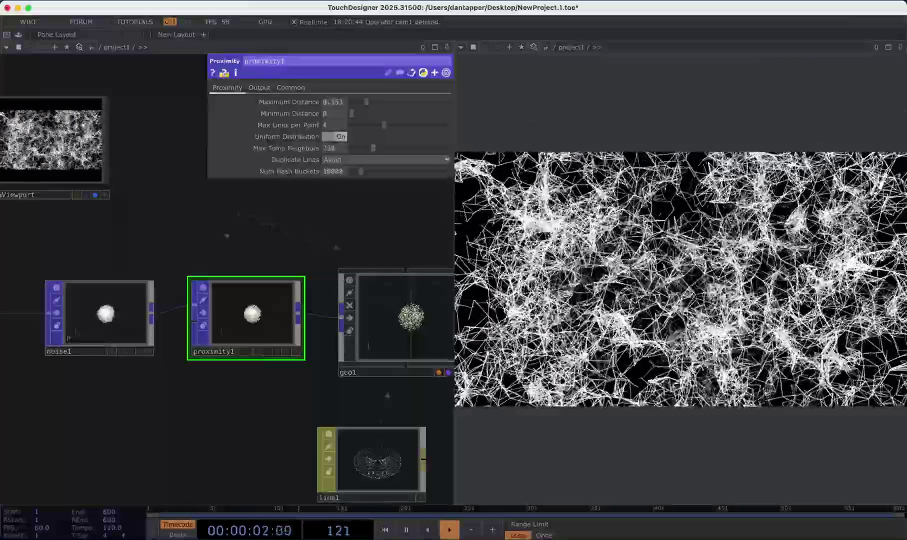
left_click_drag(366, 102, 357, 105)
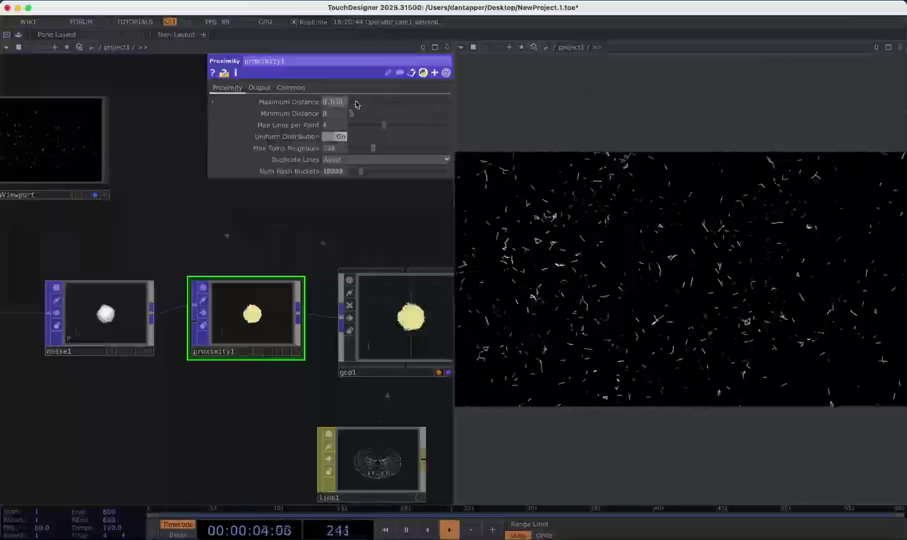
Step: Examine the webcam feed in the Video Device In TOP
scroll(218, 274, "down", 10)
left_click_drag(381, 265, 302, 393)
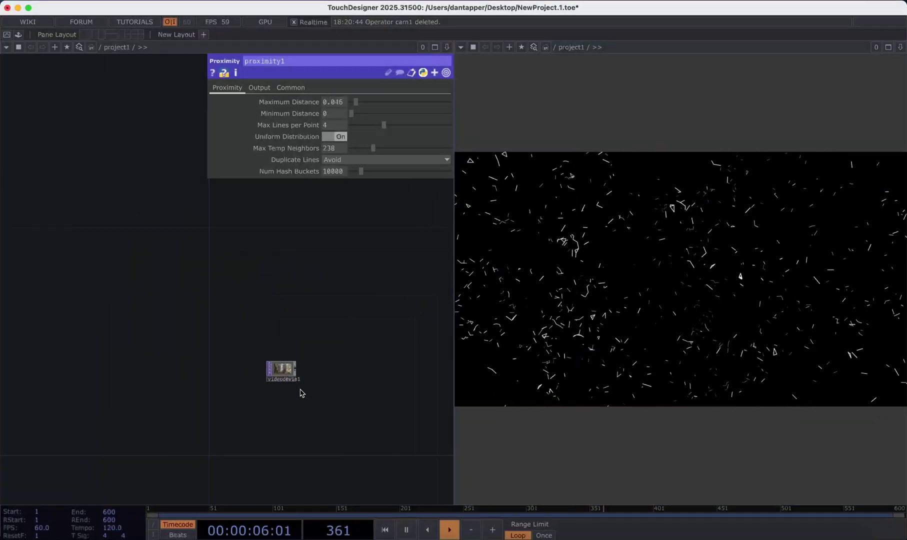
scroll(285, 388, "up", 10)
left_click_drag(326, 349, 320, 476)
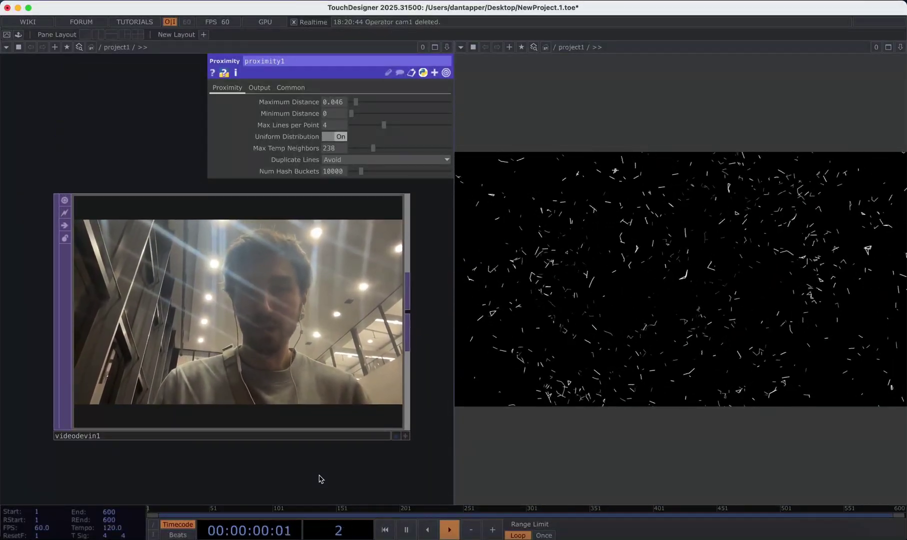